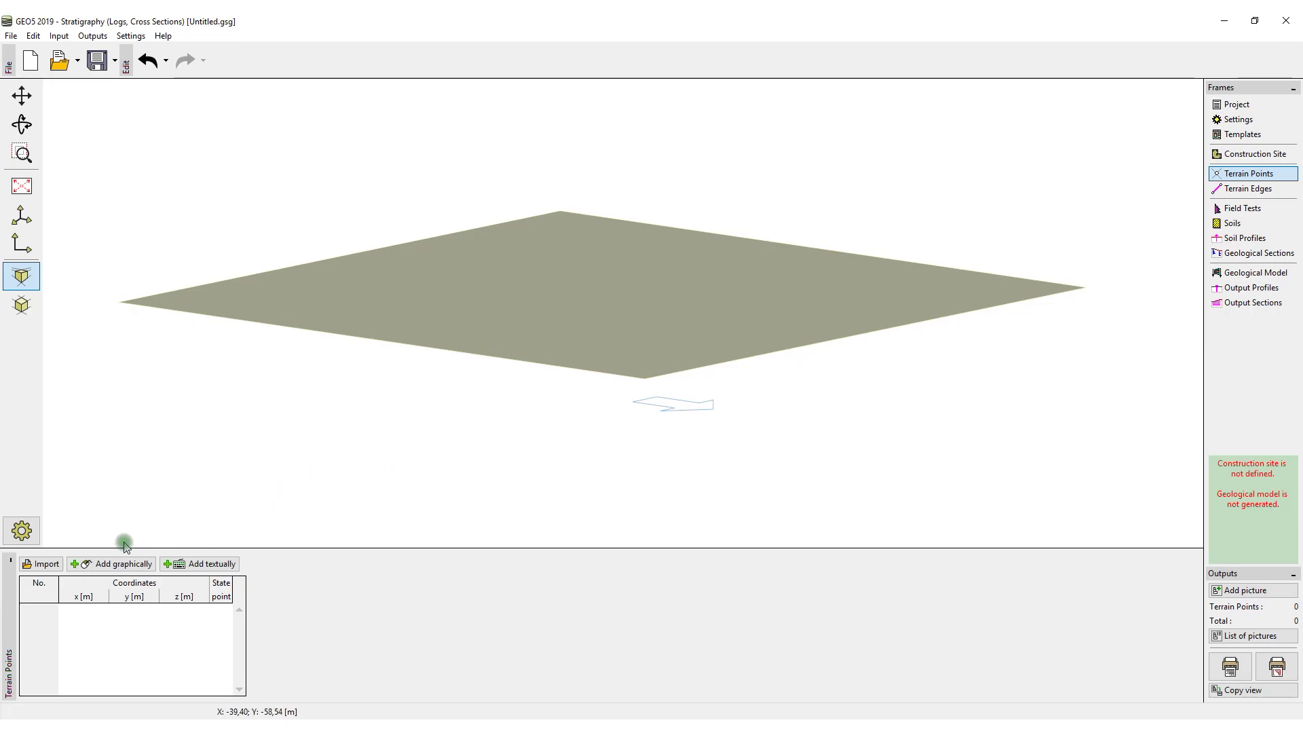
Import the terrain points from Teren.dxf and confirm the DXF preview.
click(42, 568)
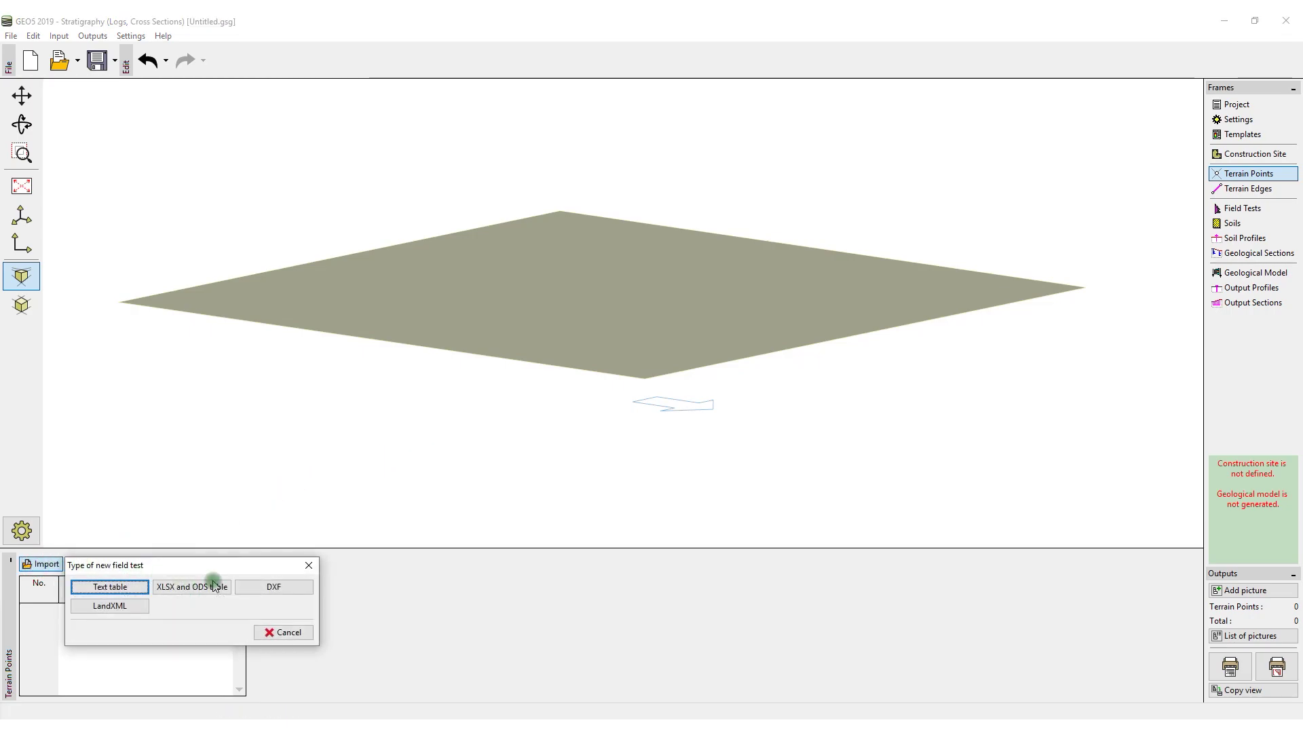
click(263, 588)
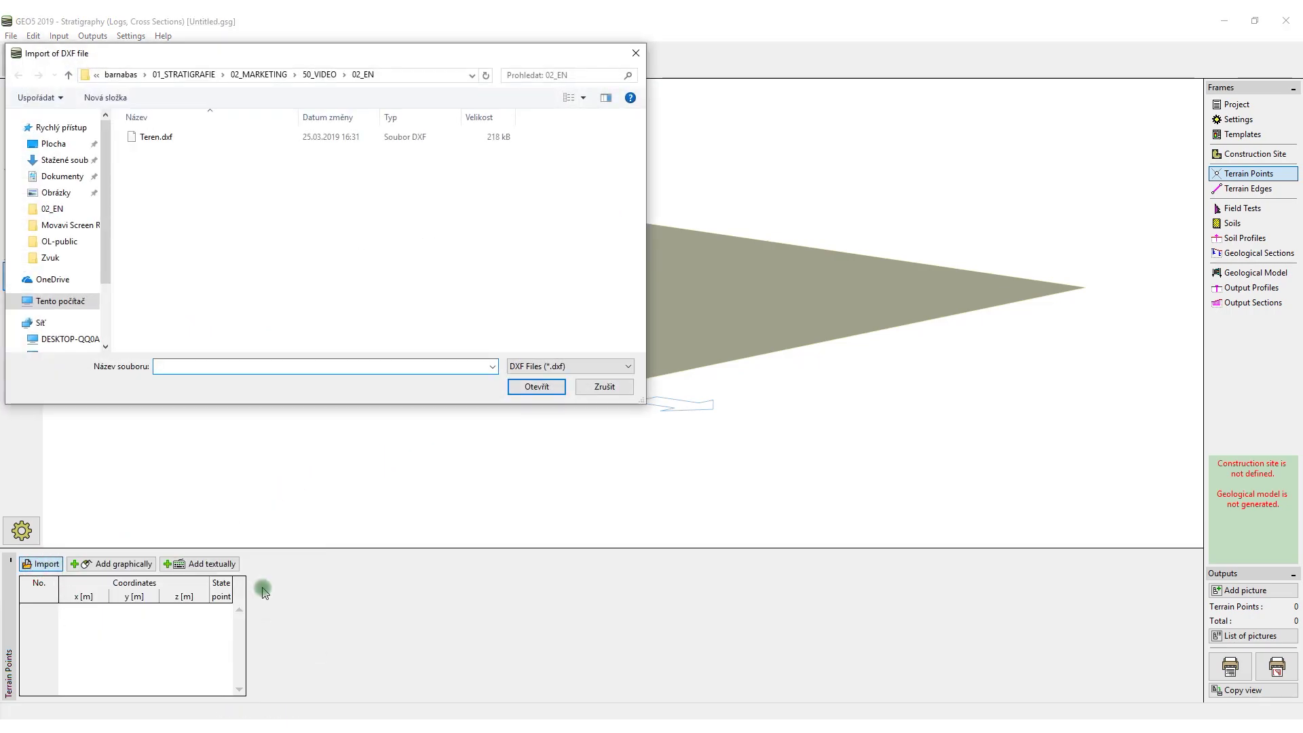
click(157, 137)
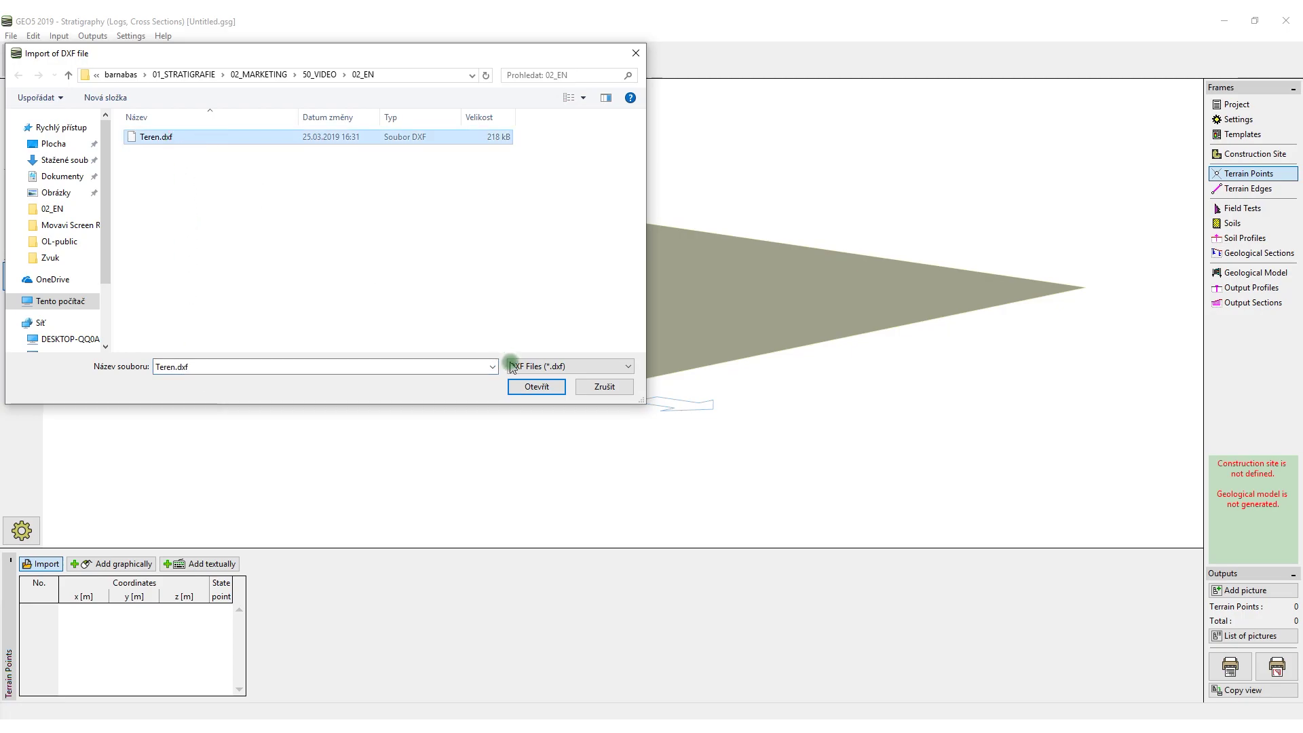
click(533, 386)
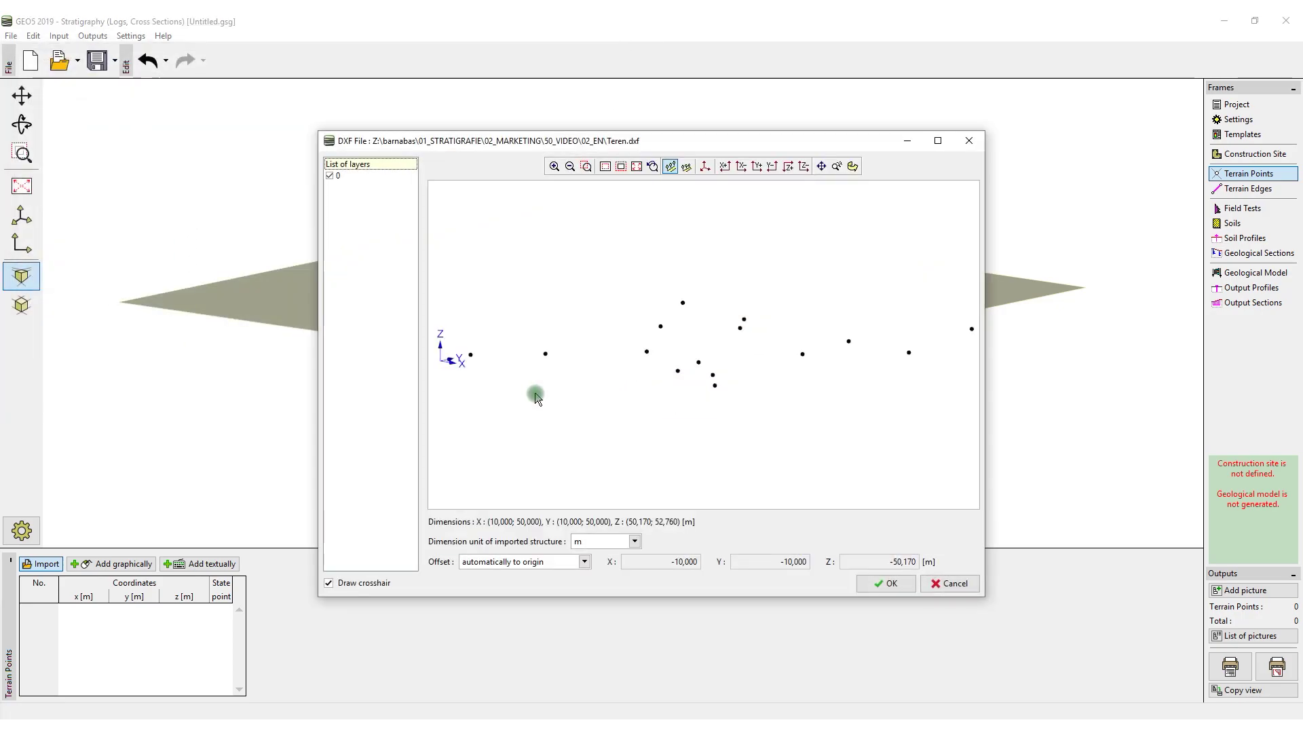
click(884, 584)
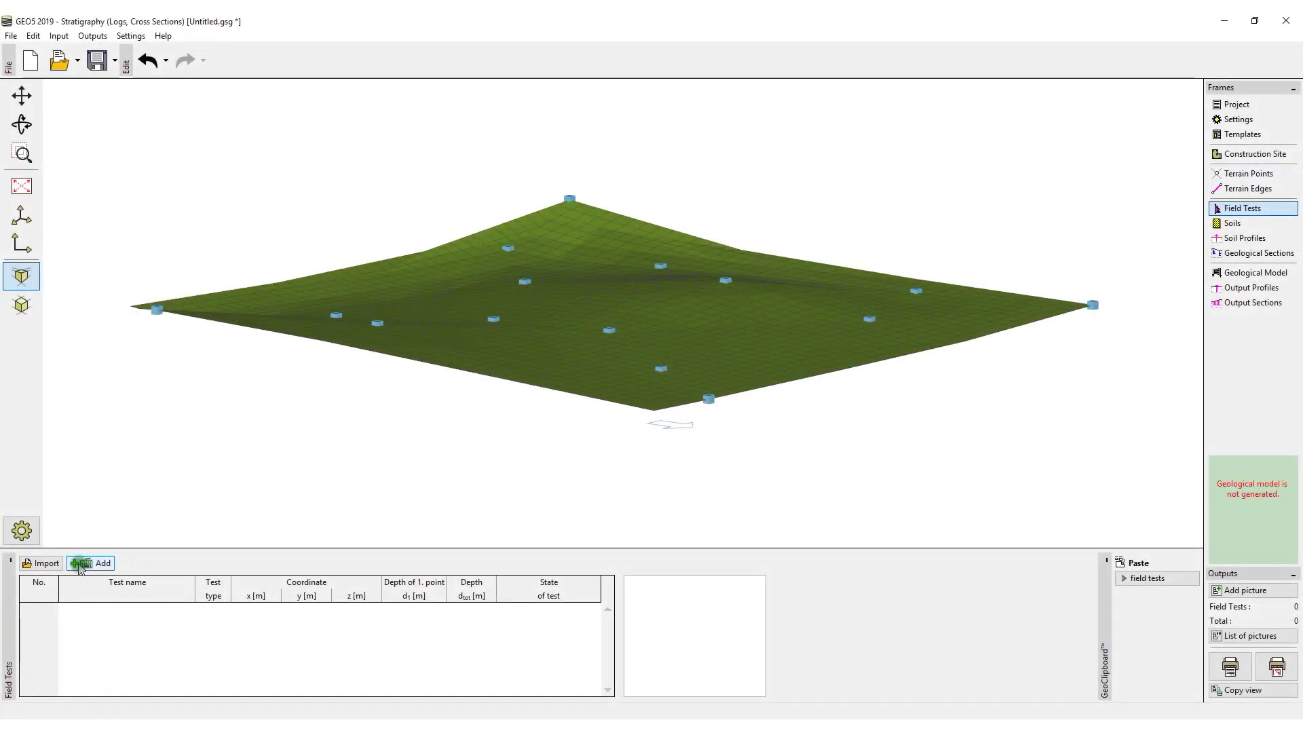
Add borehole BH1 at x 20,51, y 21,24 and start filling its protocol data.
click(90, 563)
click(151, 585)
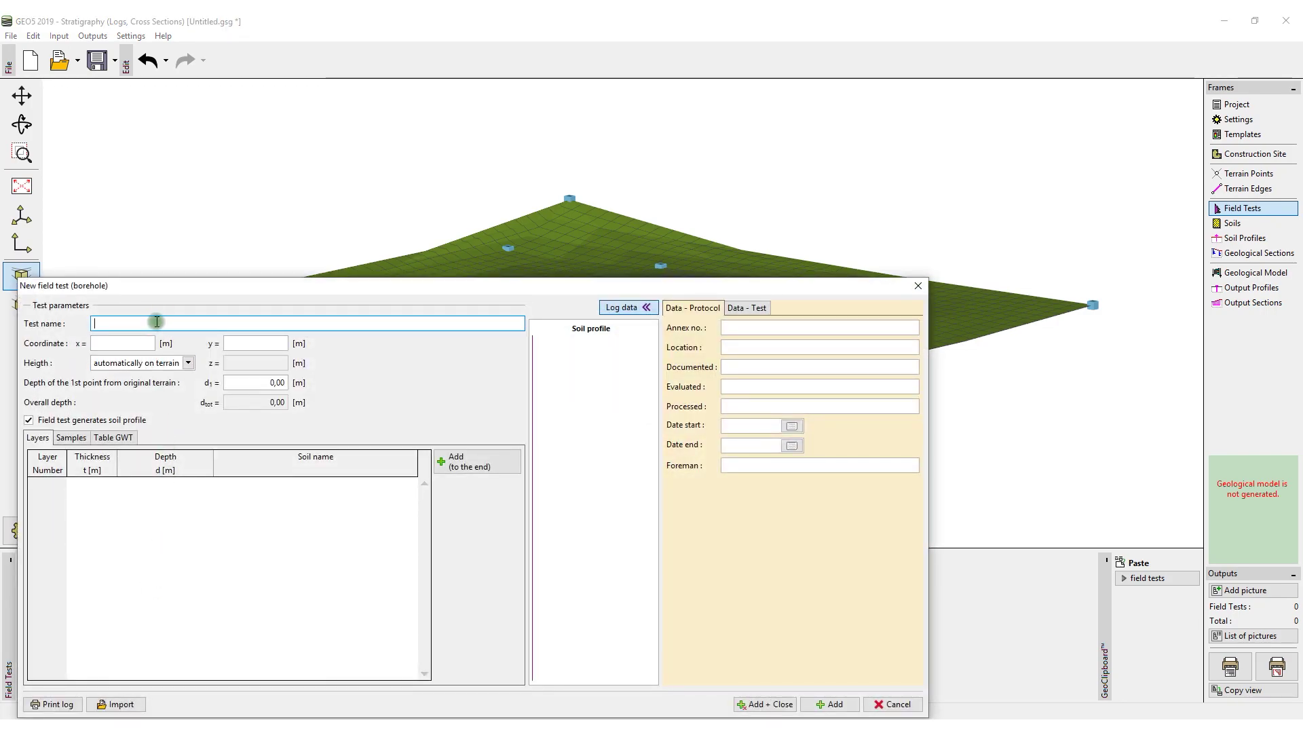
text(BH1)
click(130, 345)
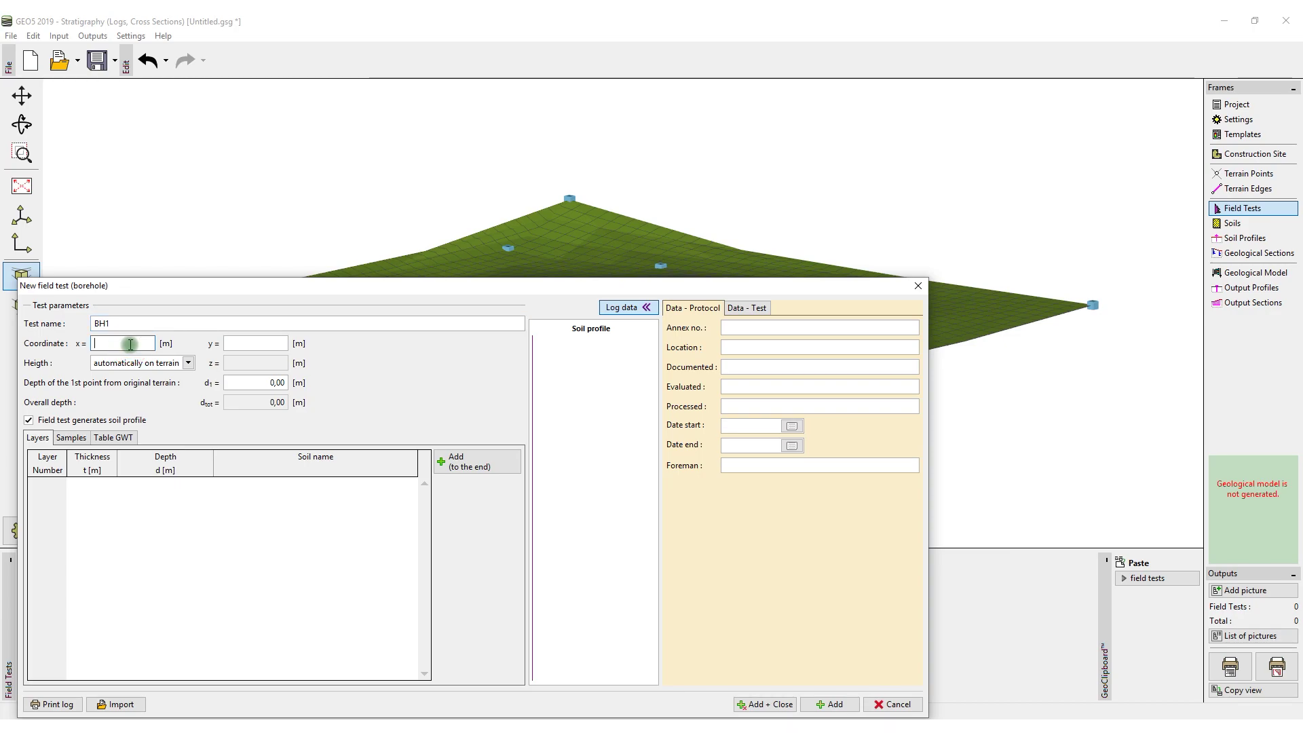
text(20,51)
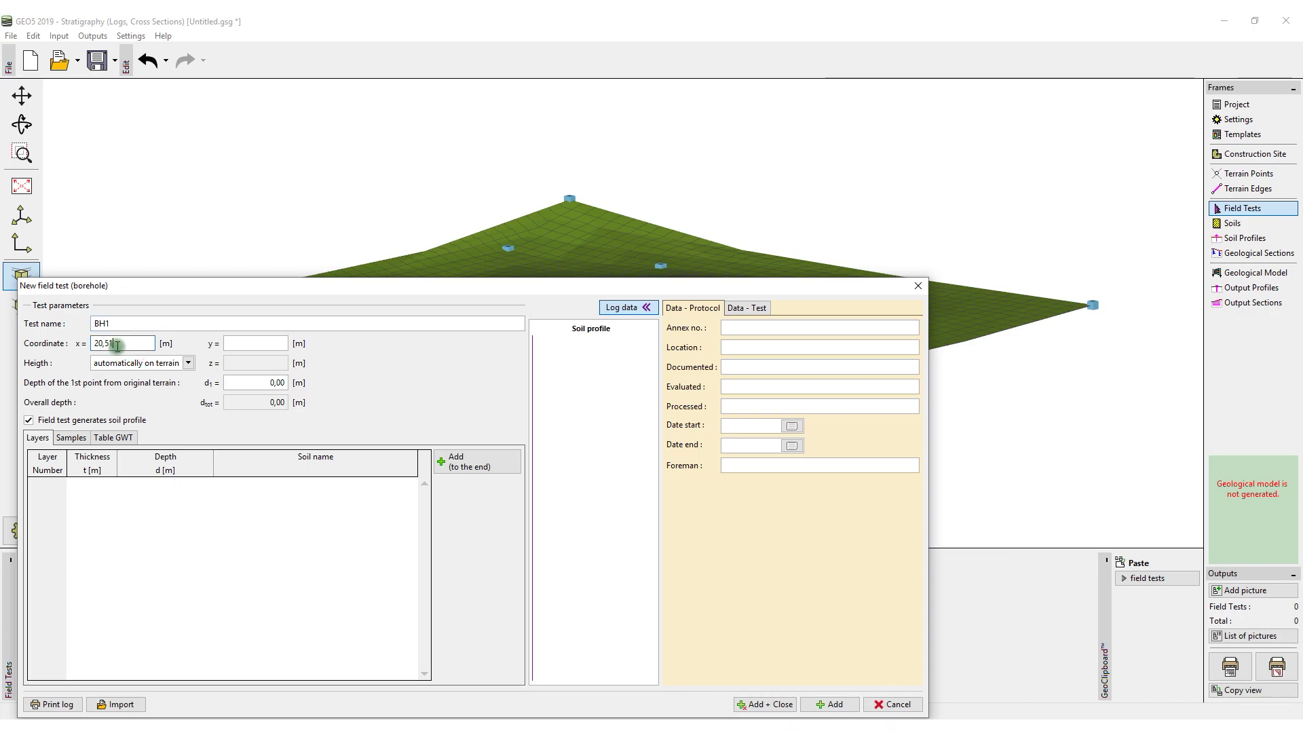
key(Tab)
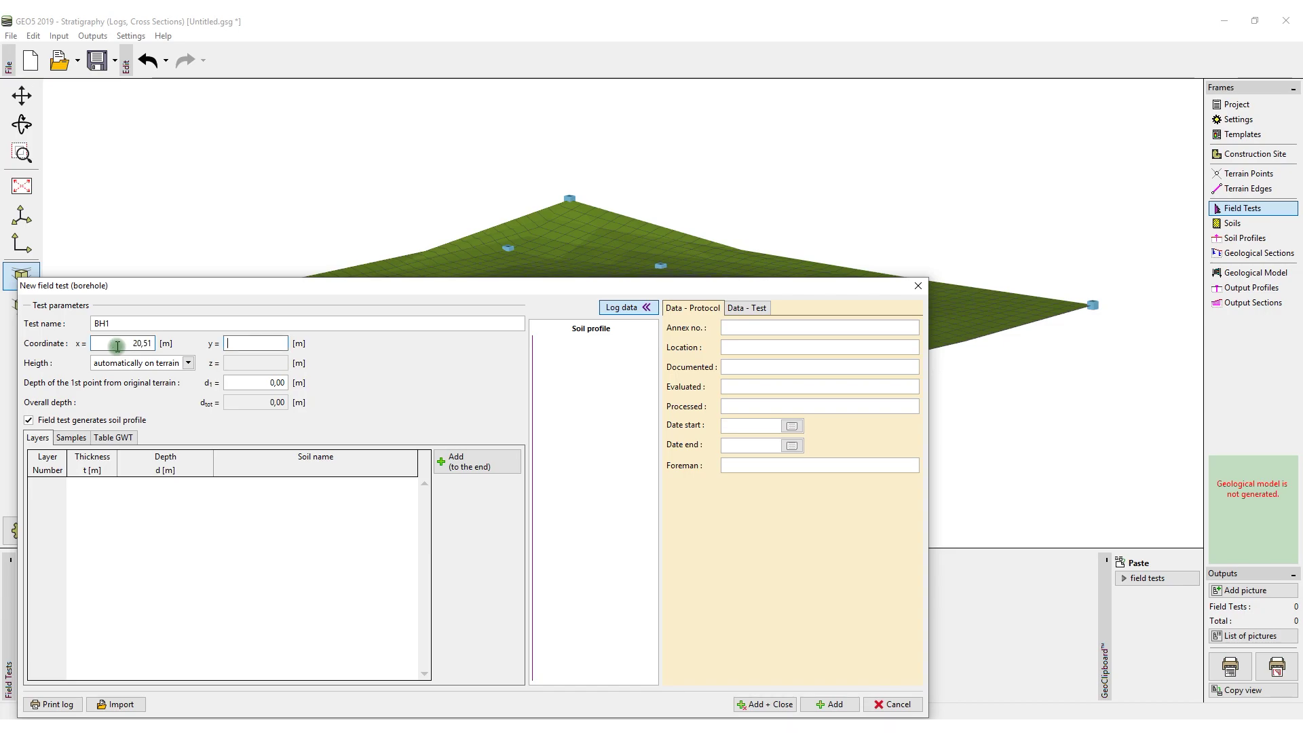
text(21,24)
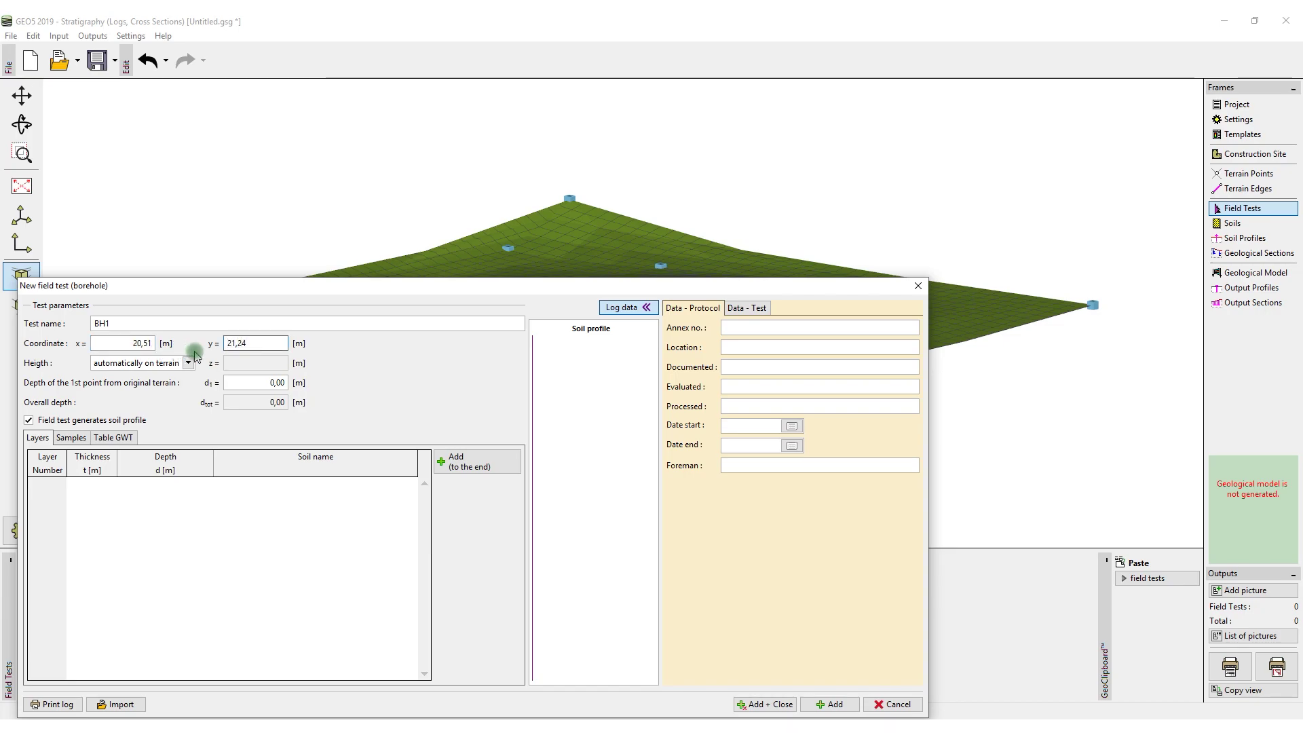
click(748, 327)
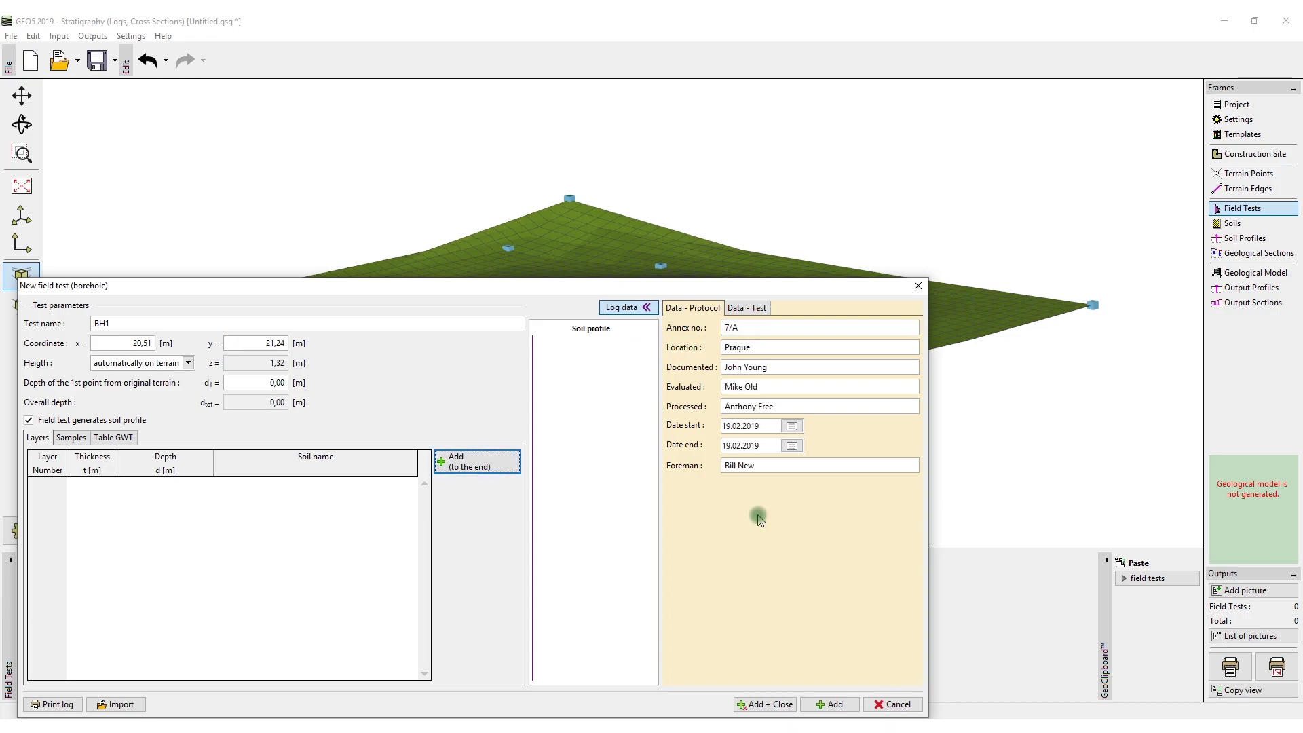
Enter a new 6,40 m Made Ground layer using a GEPRODO pattern.
click(482, 462)
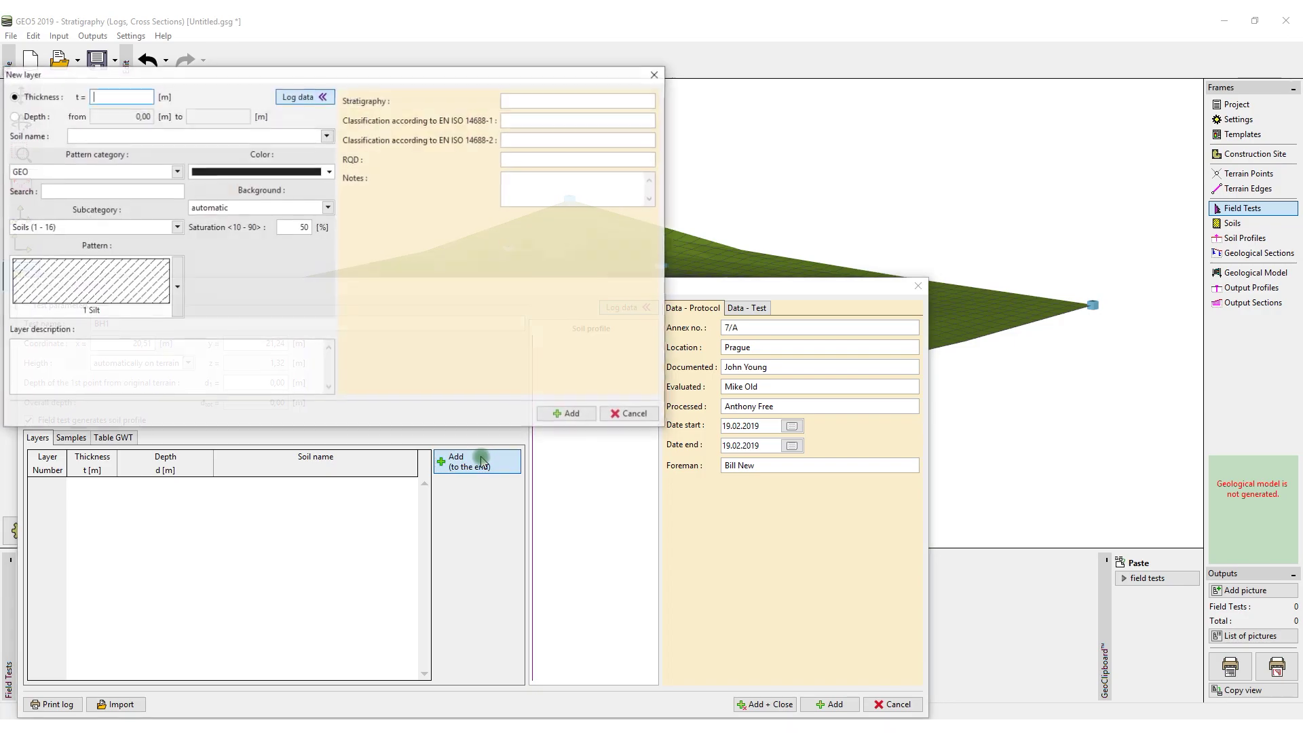
click(123, 97)
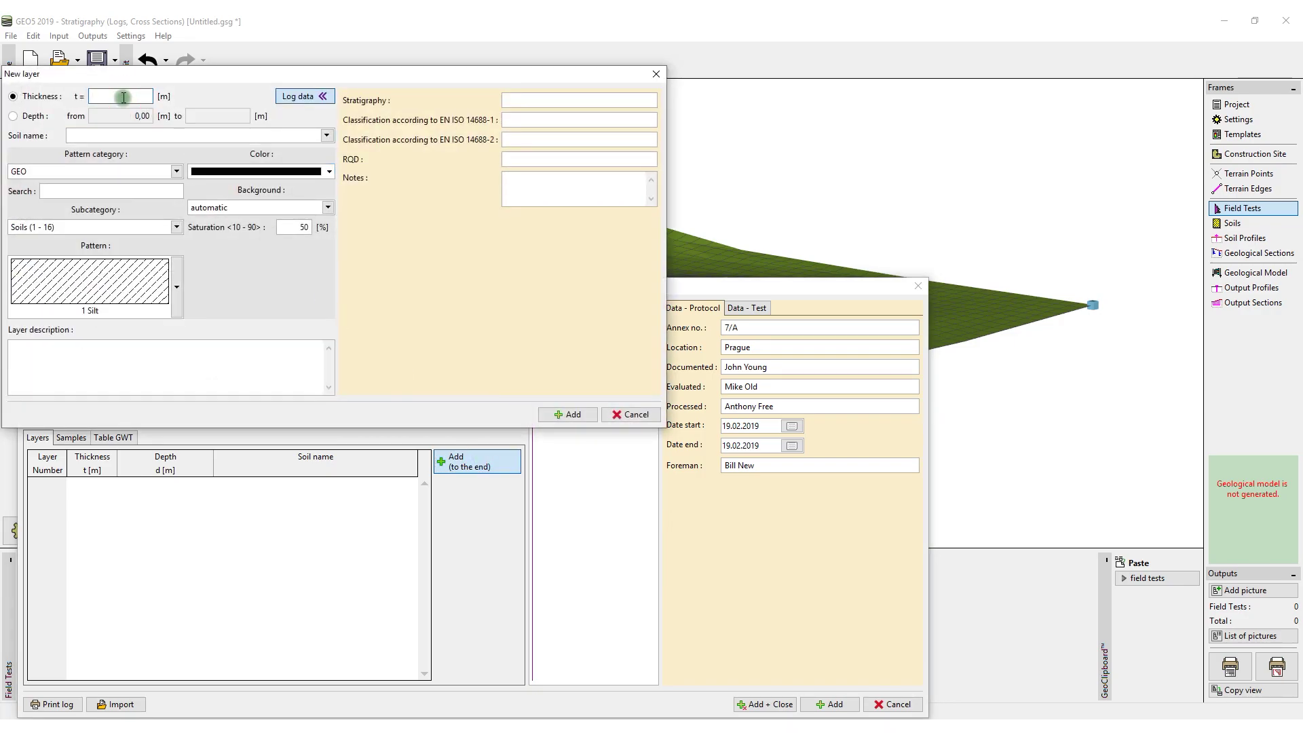
text(6,4)
click(102, 135)
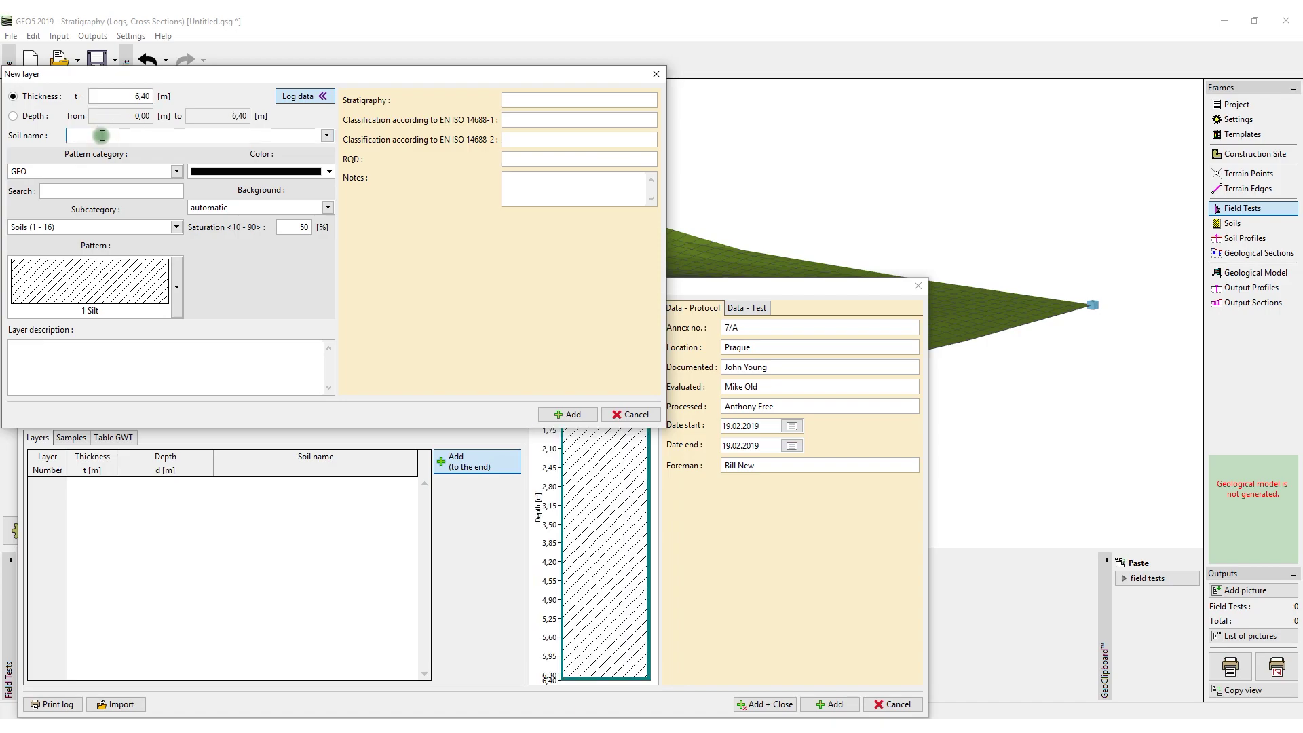
text(Made Ground)
click(41, 171)
click(47, 234)
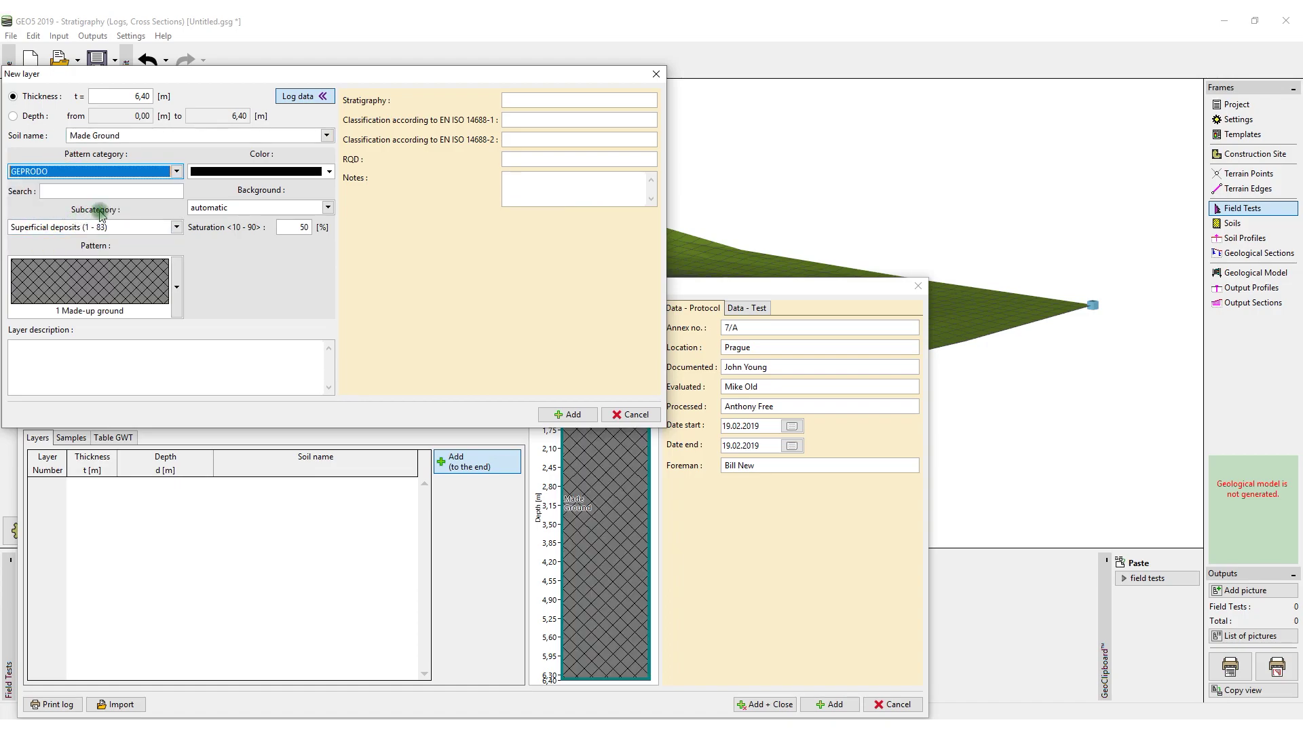
Give the Made Ground layer a red background and description, then add it to BH1.
click(194, 207)
click(204, 226)
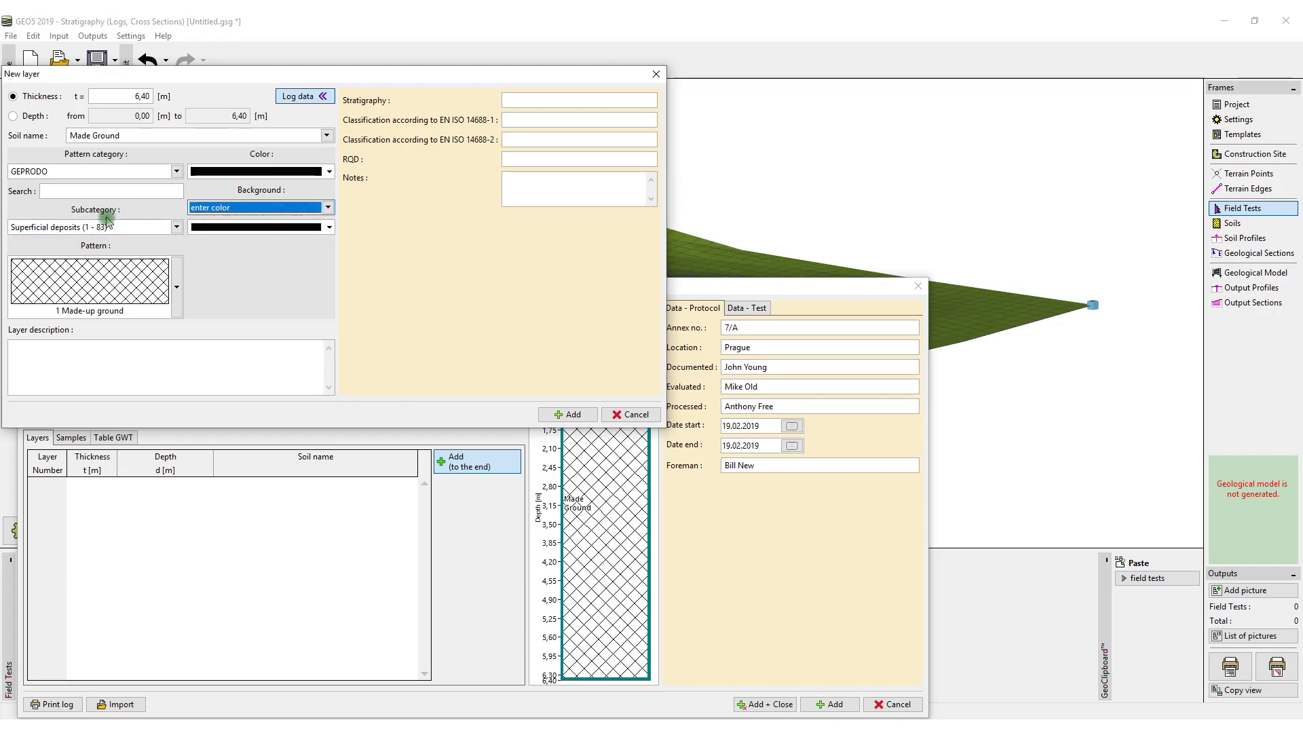
click(238, 226)
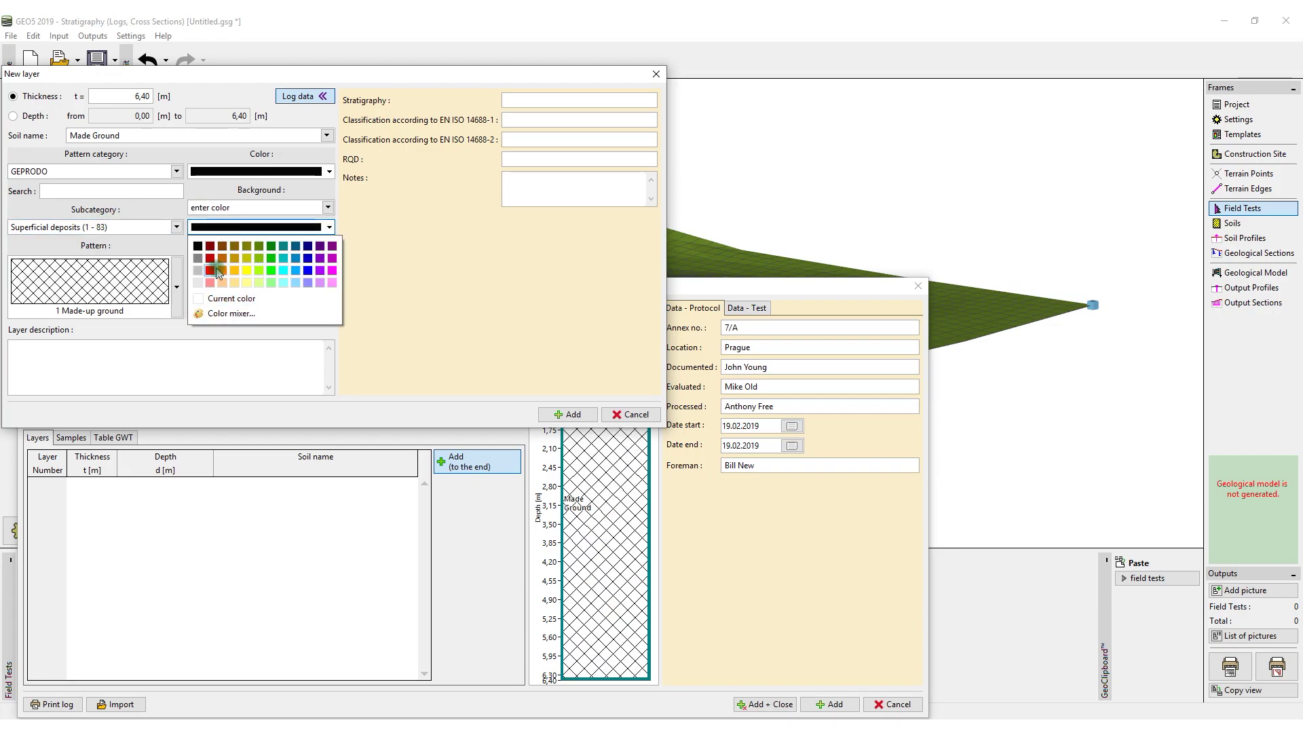
click(210, 270)
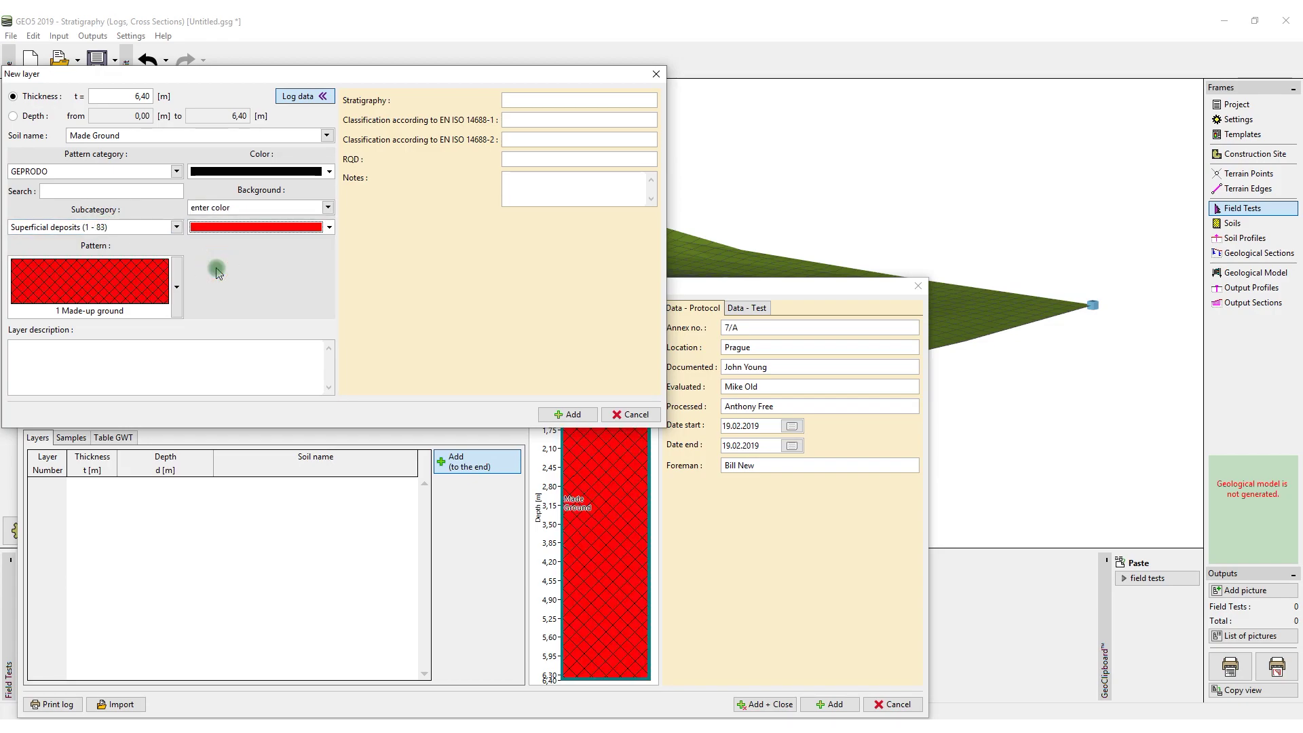
click(162, 363)
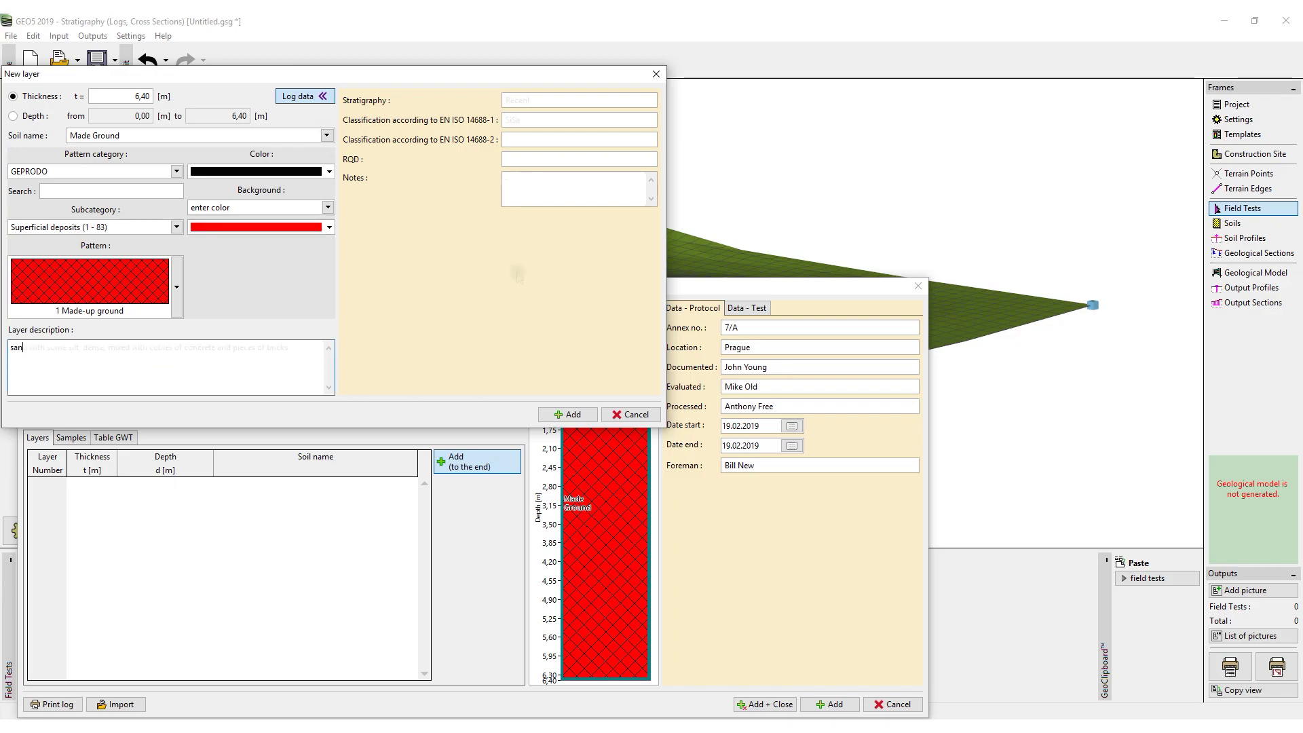
text(sand with some silt, dense, mixed with cobles of concrete and pieces of bricks)
key(Tab)
text(Recent)
key(Tab)
text(SiSa-)
click(562, 419)
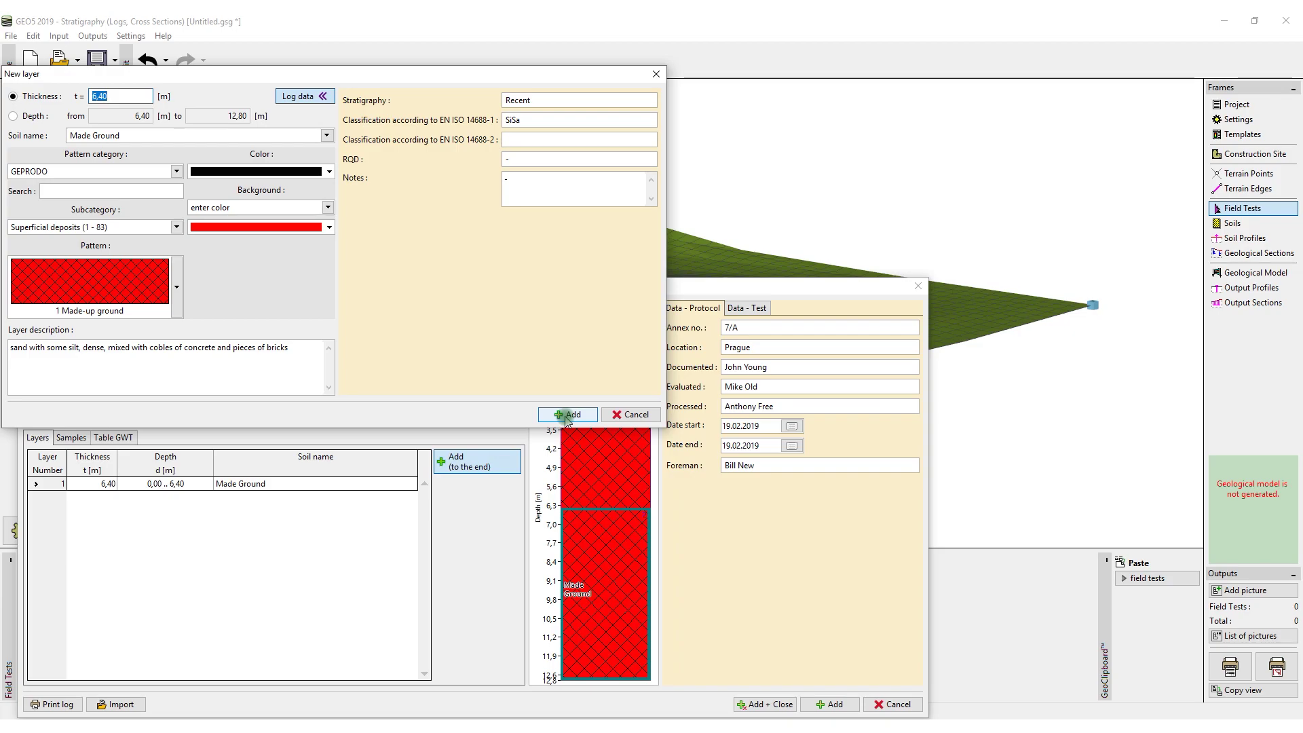
Add a 3,20 m Clayey sand layer with pattern 45 on yellow, then stop adding layers.
click(567, 417)
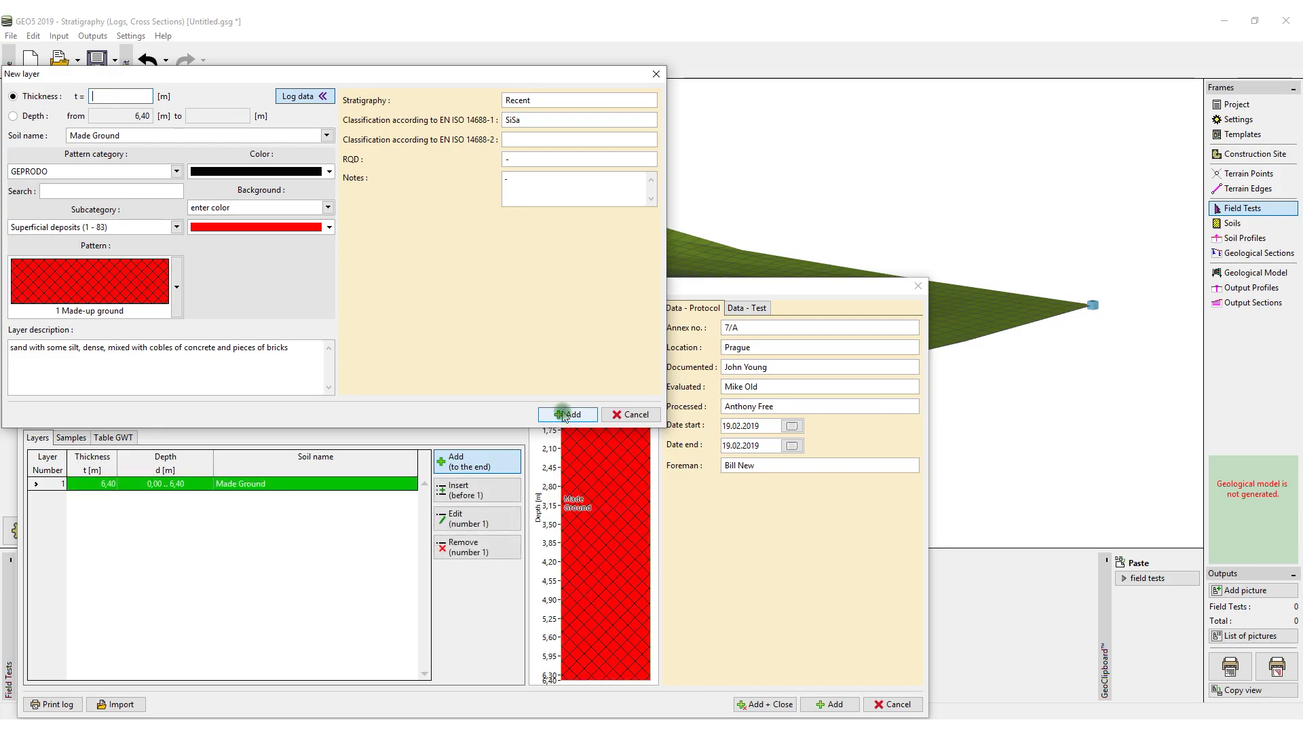
click(139, 98)
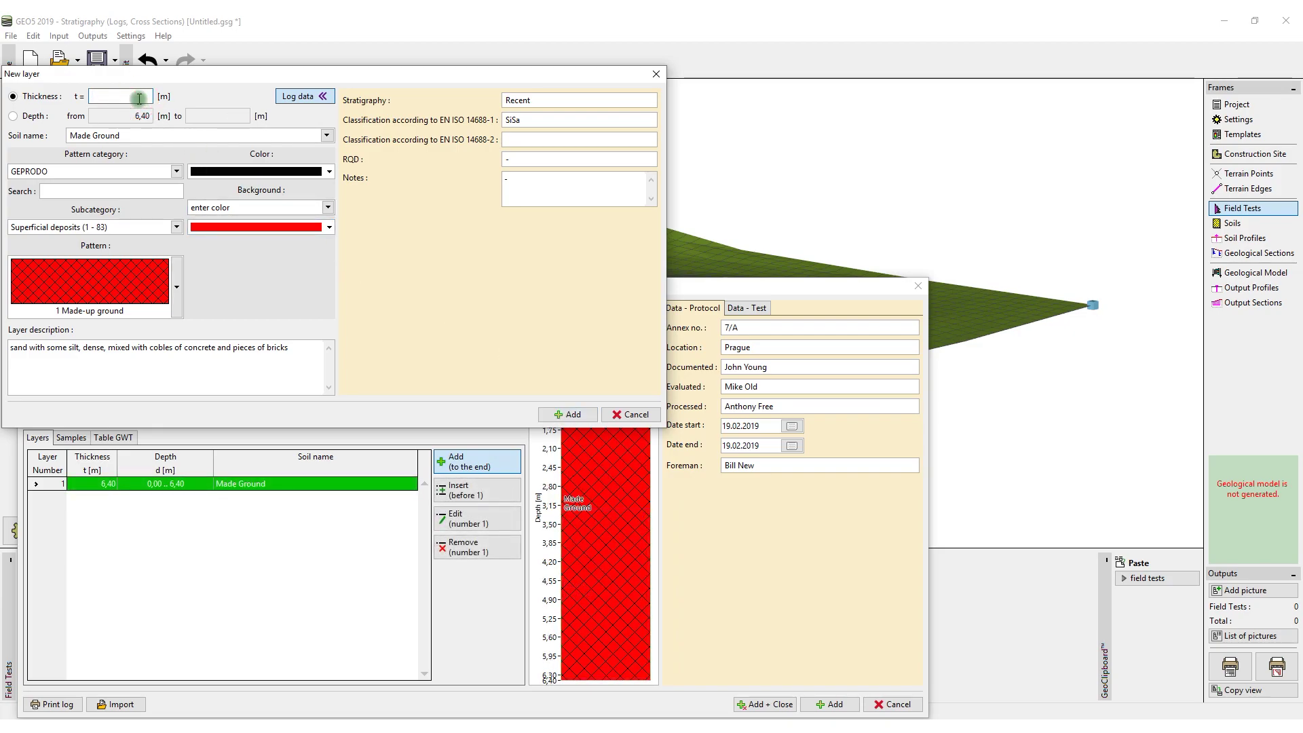
click(163, 94)
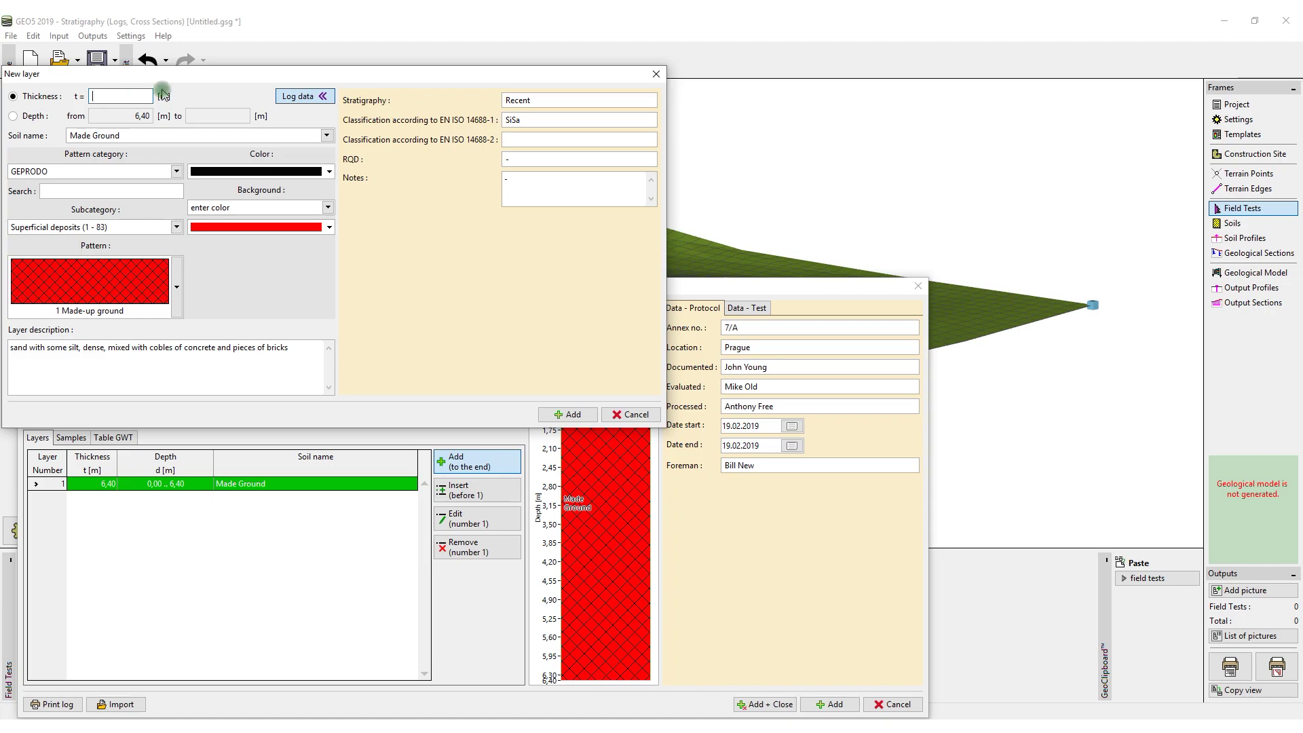
text(3,20)
key(Tab)
text(C)
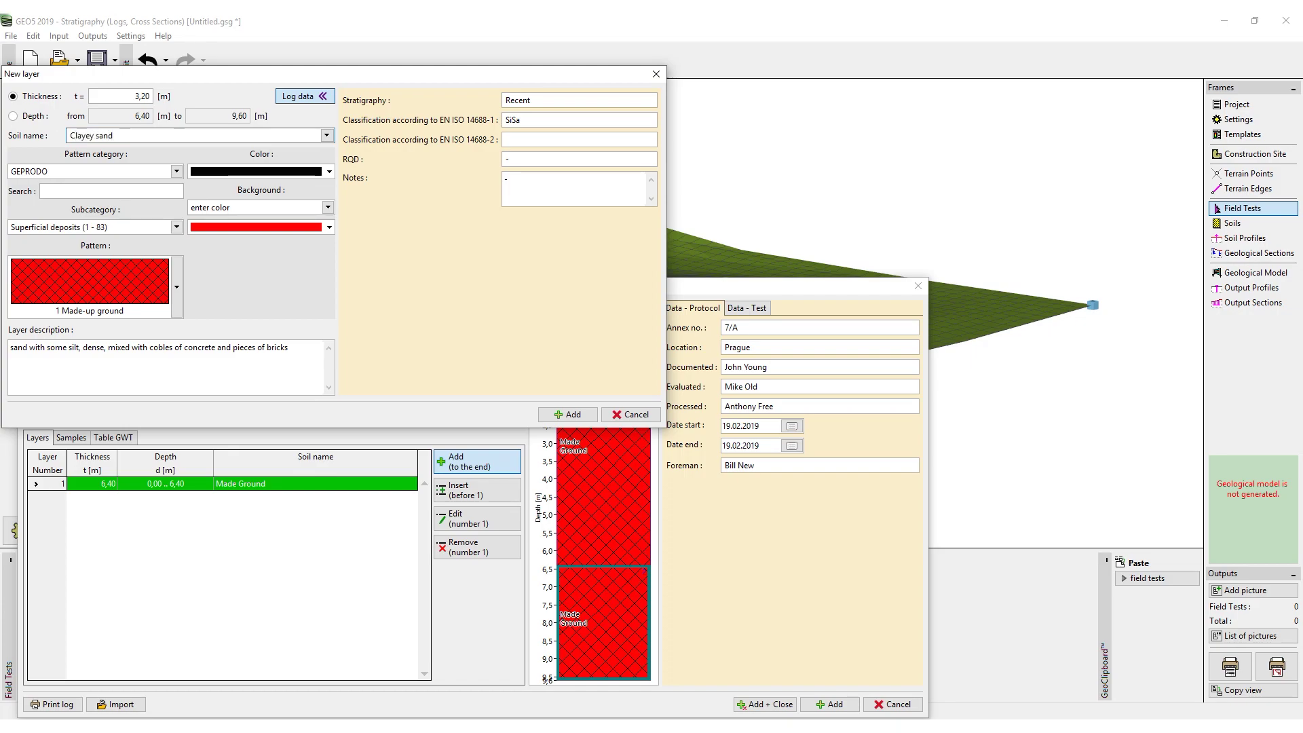
click(62, 191)
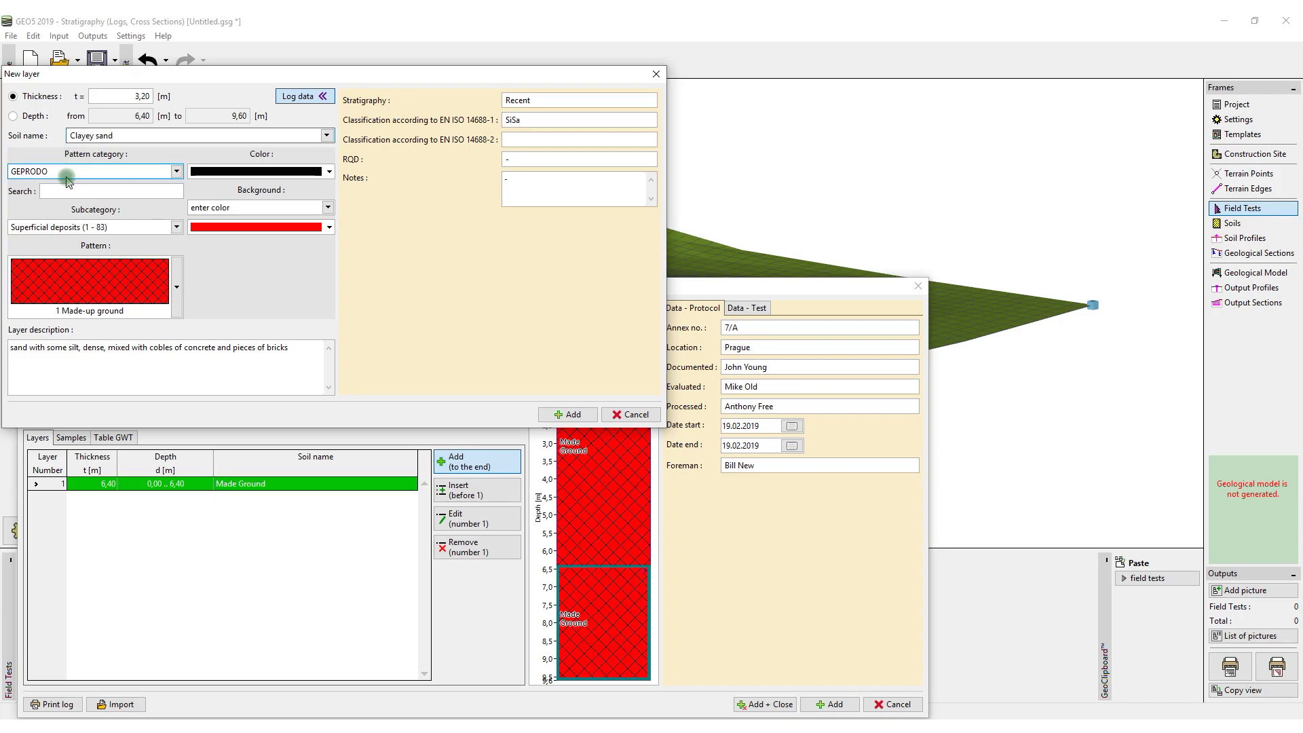
text(4)
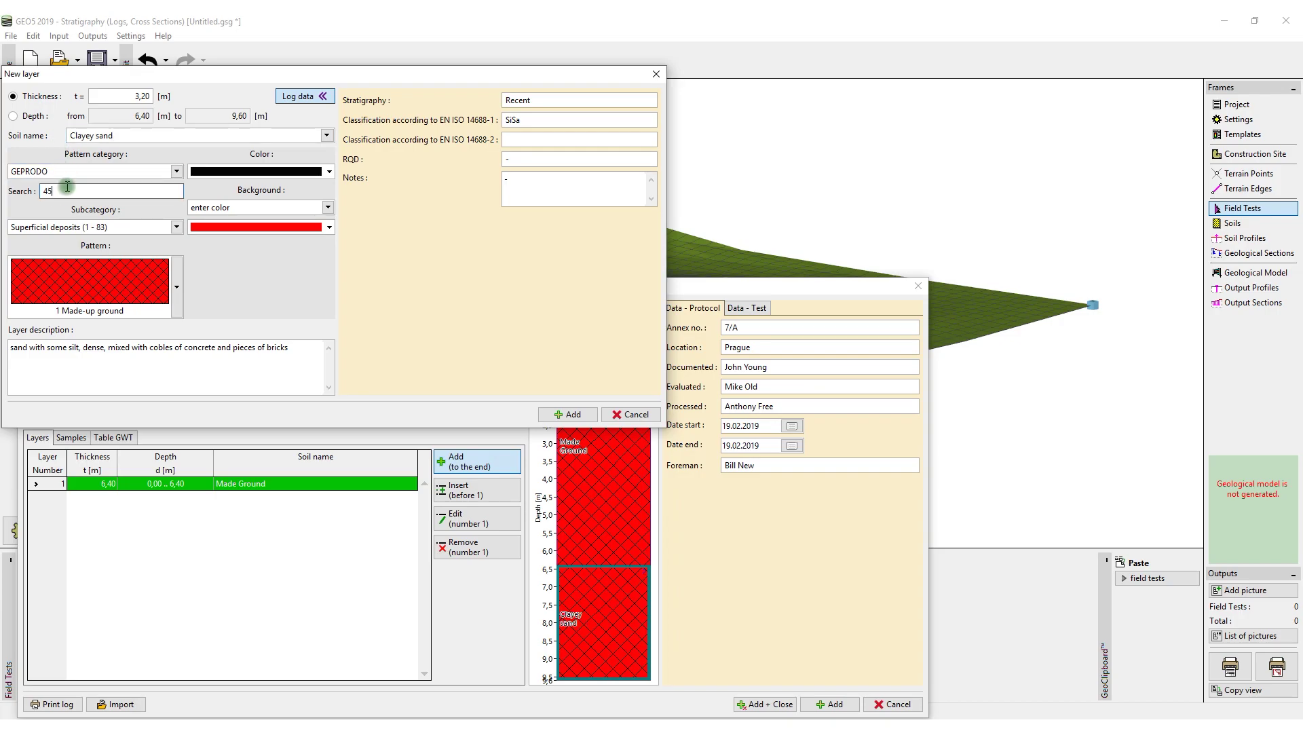
text(5)
click(235, 226)
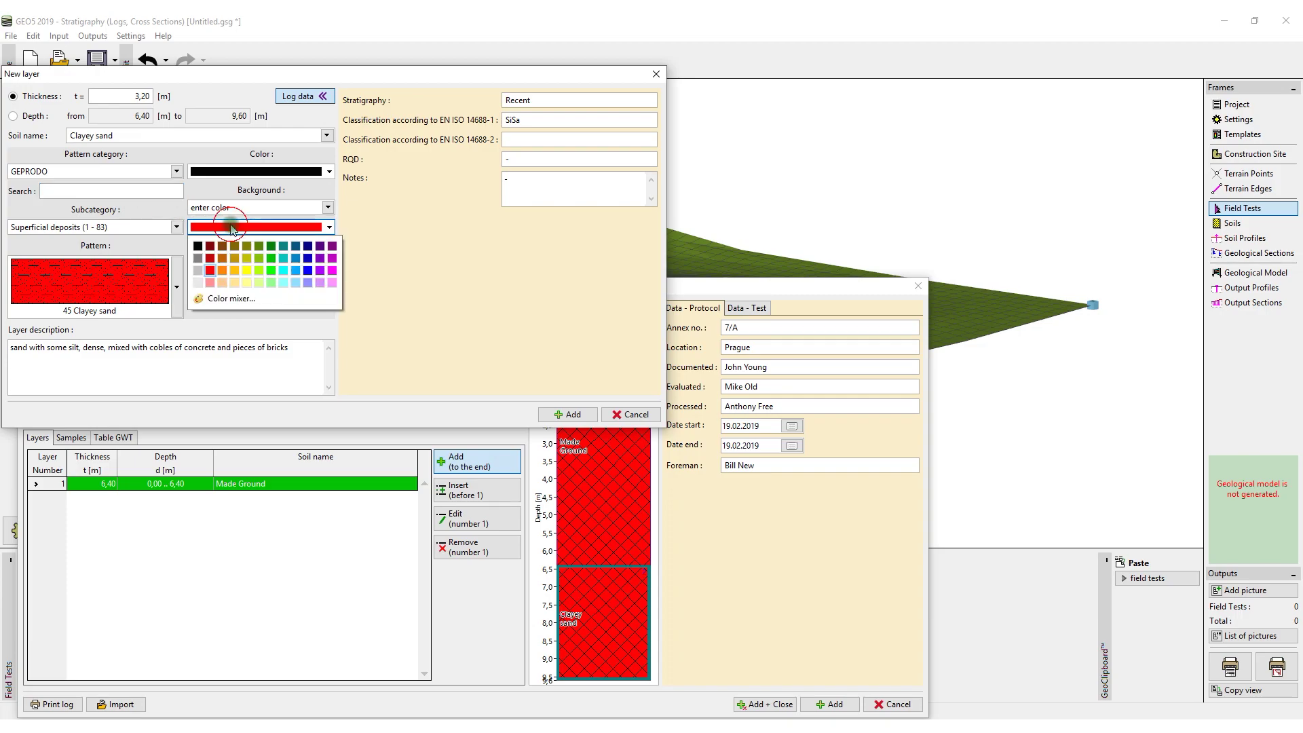
click(250, 271)
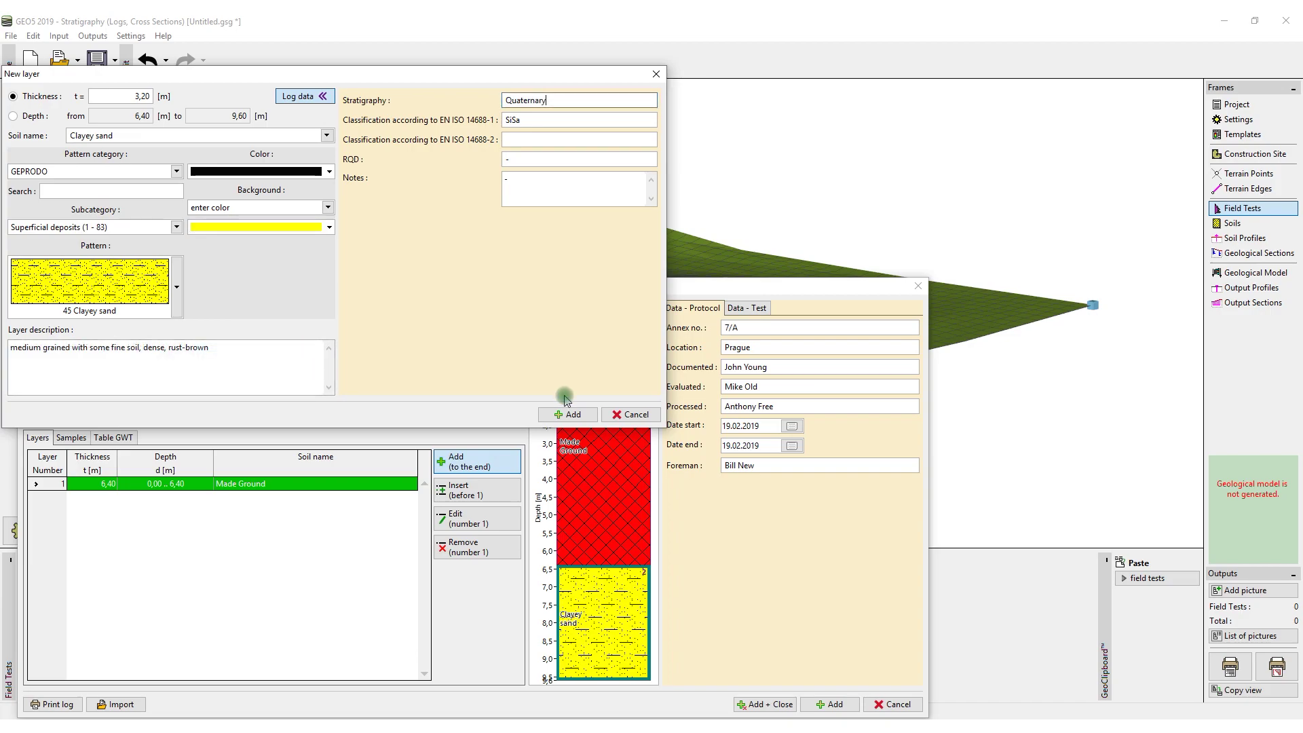
click(566, 414)
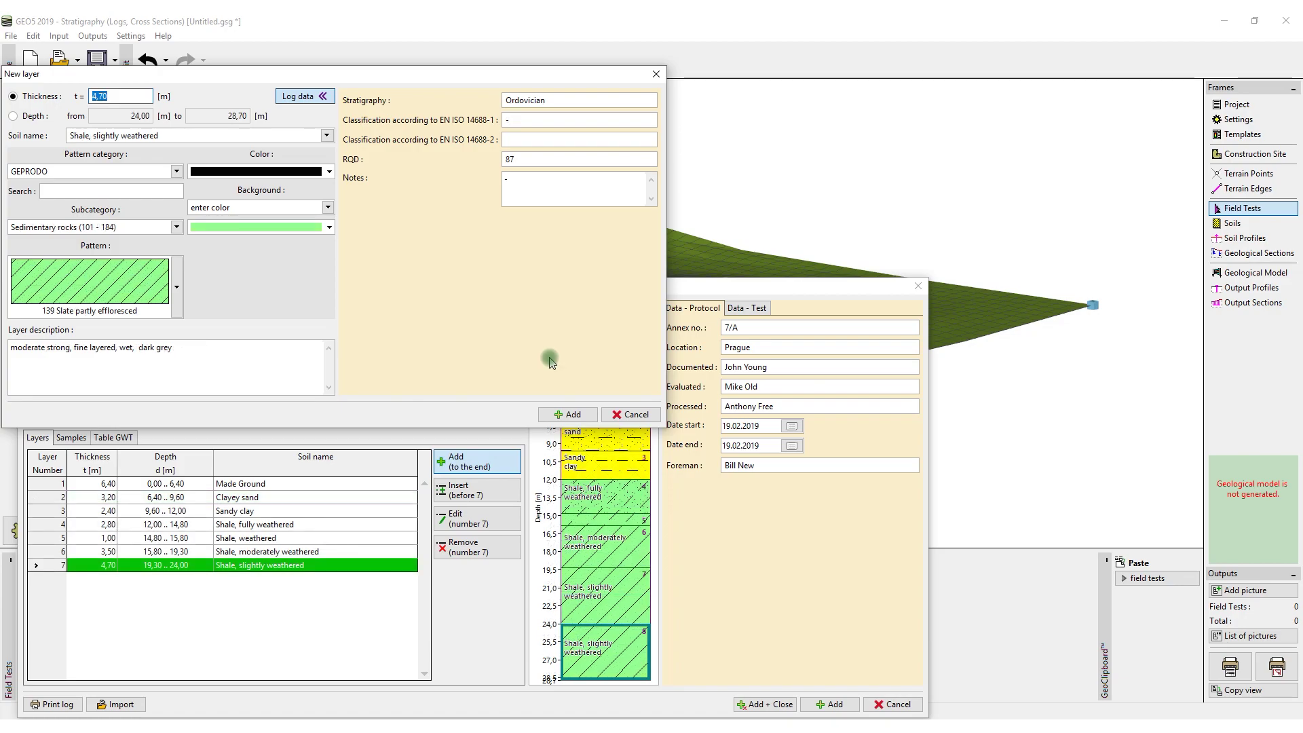
click(629, 415)
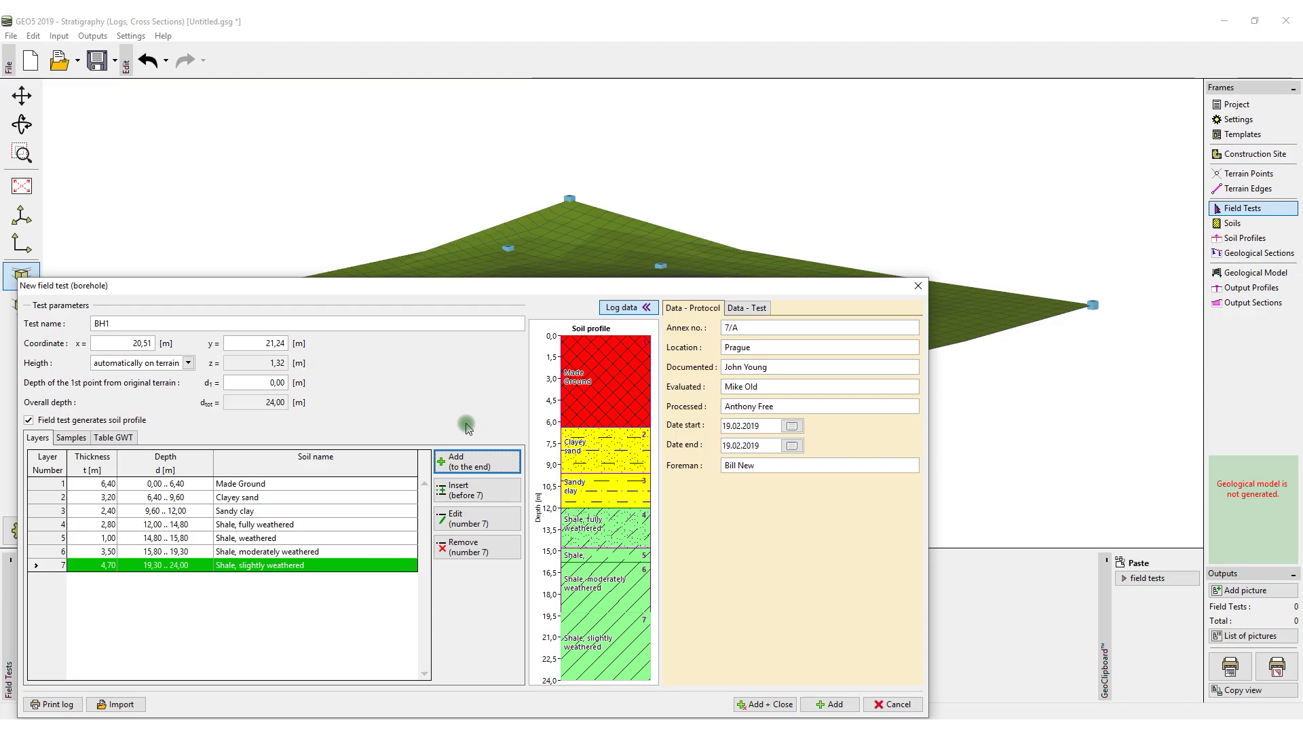
Record disturbed sample S1 at 7,60 m depth in BH1's samples table.
click(70, 438)
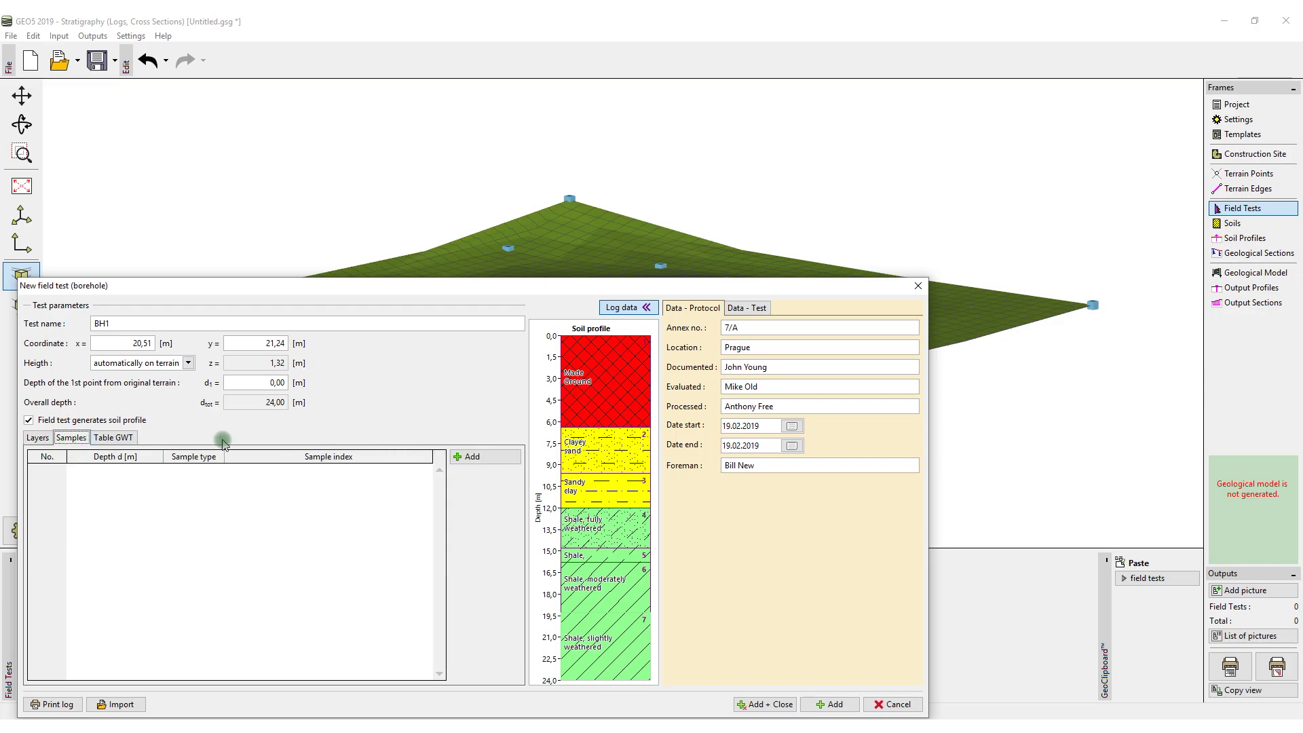
click(470, 457)
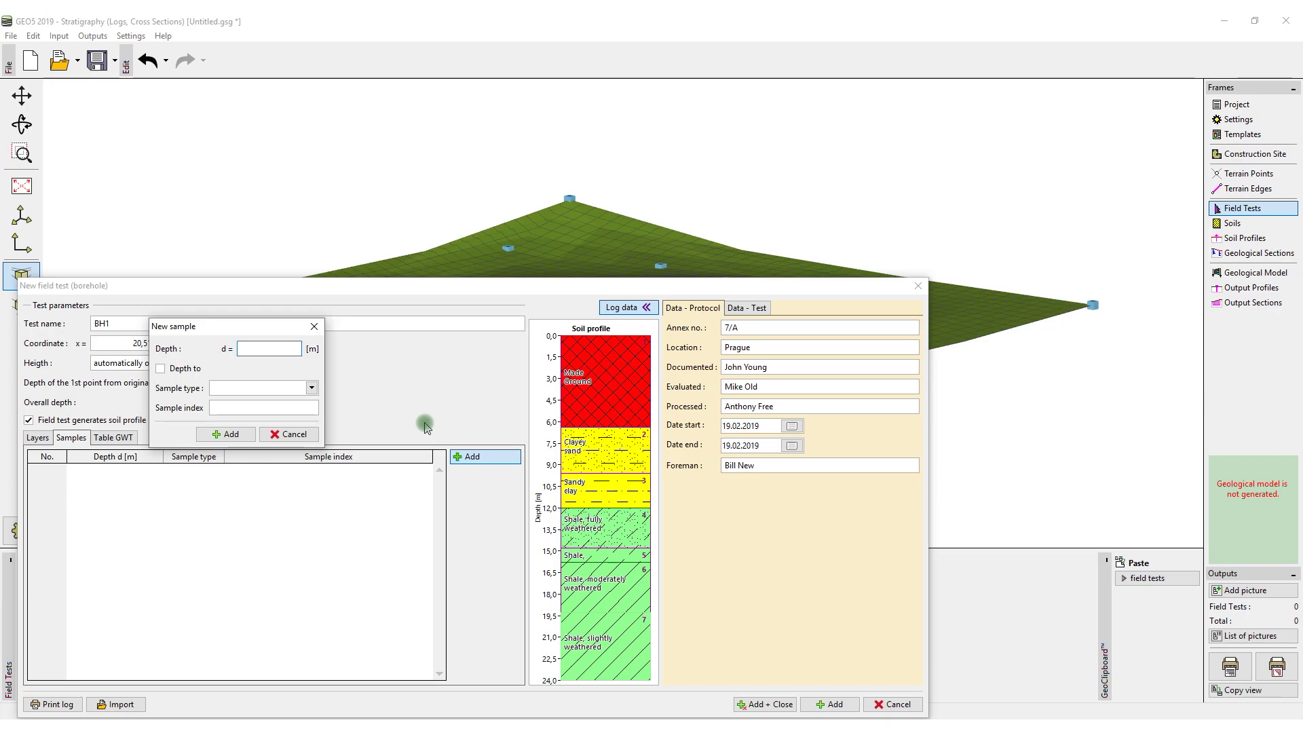
text(7,60)
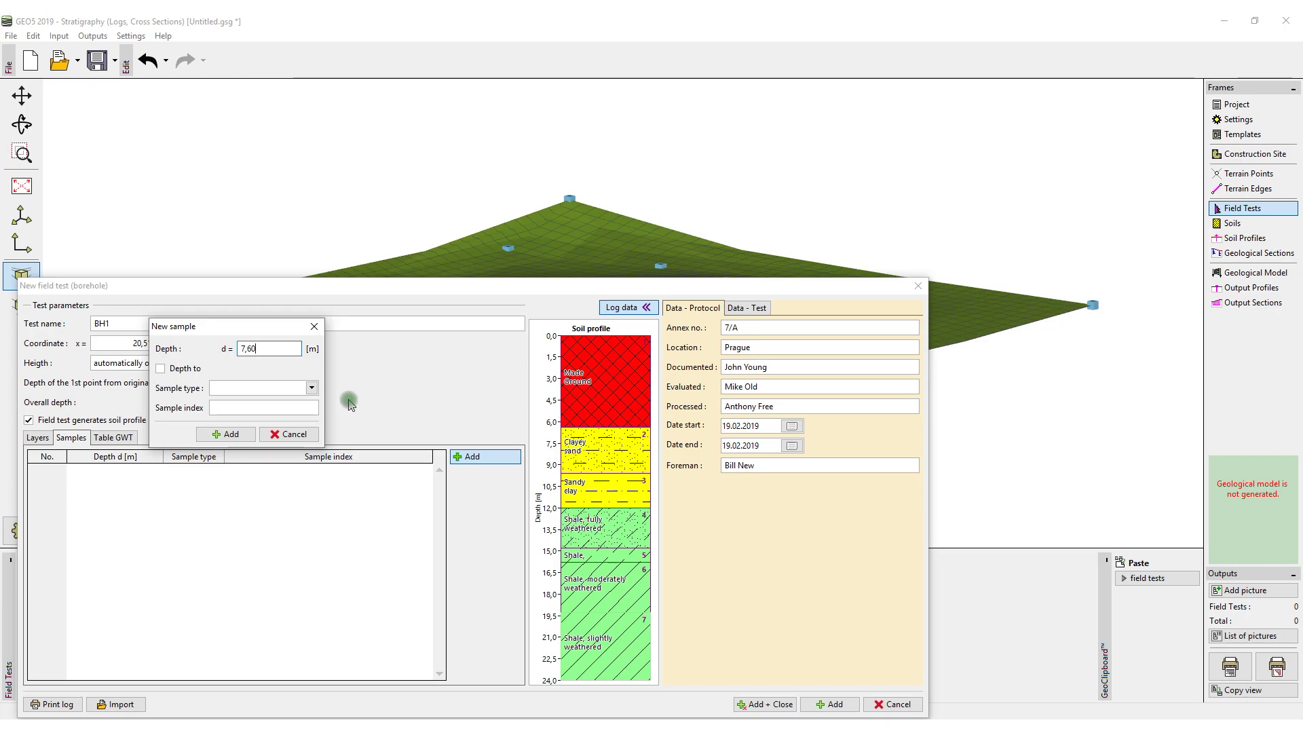
click(312, 388)
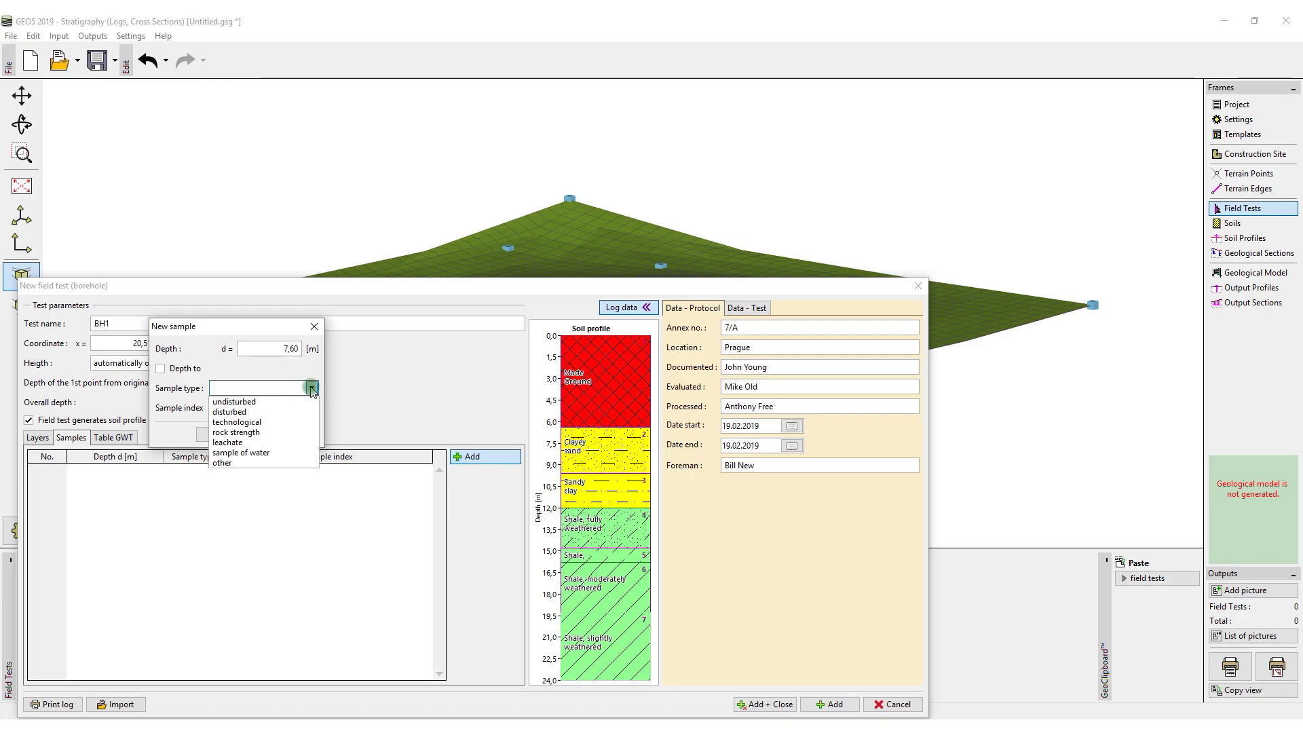
click(276, 411)
click(276, 409)
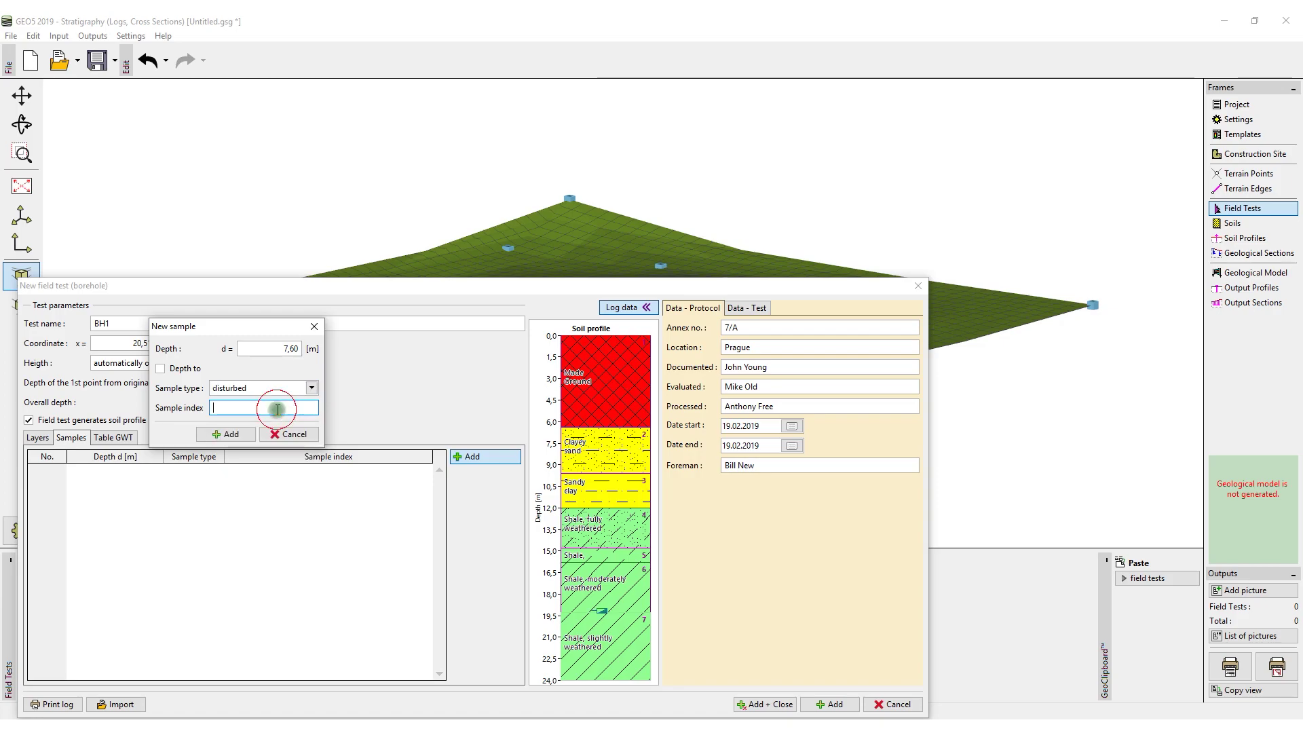
text(S1)
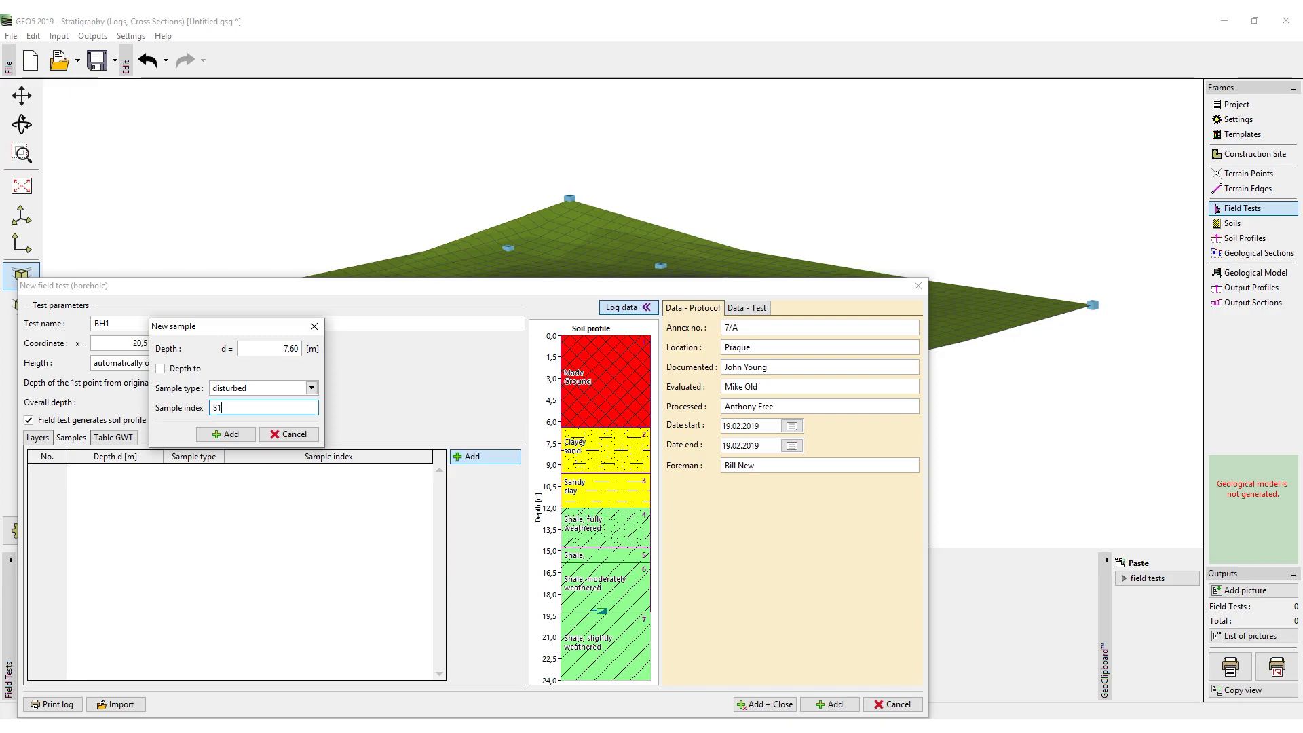
click(227, 434)
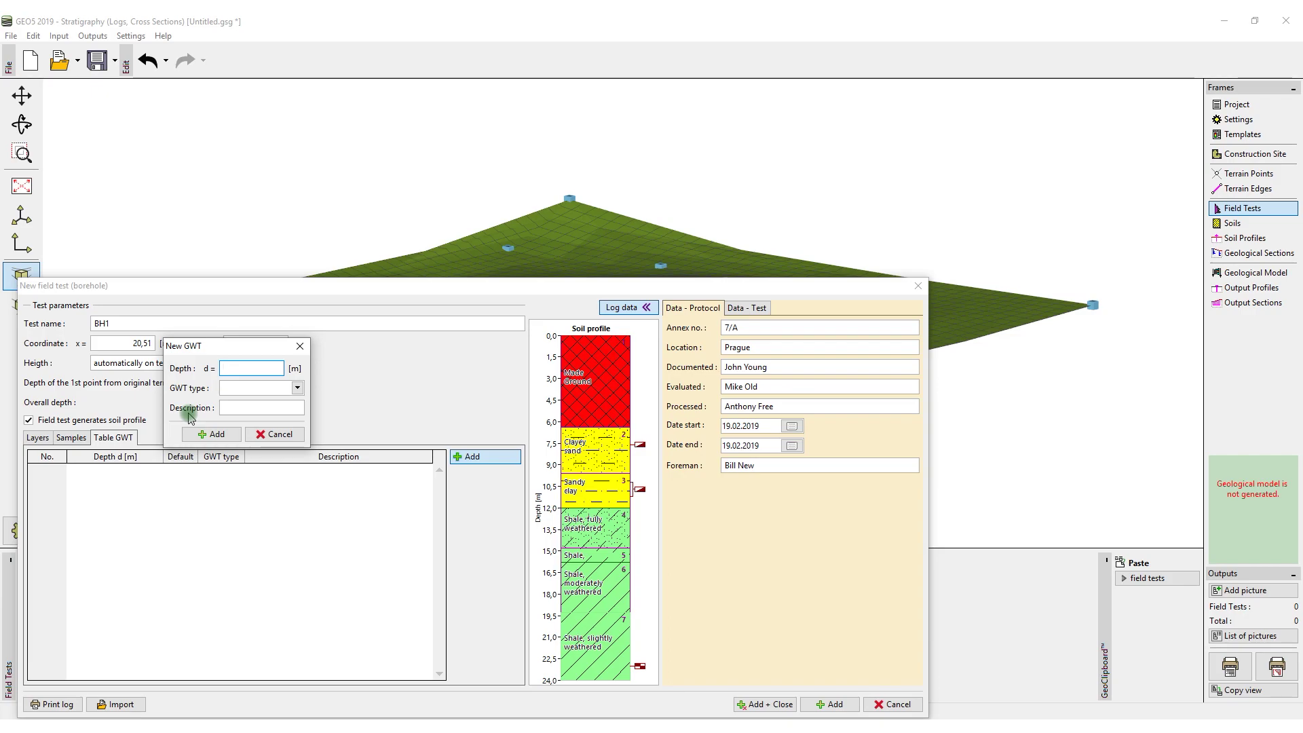
text(12,50)
Add the 12,50 m bored groundwater level and save BH1 as a field test.
click(297, 388)
click(260, 405)
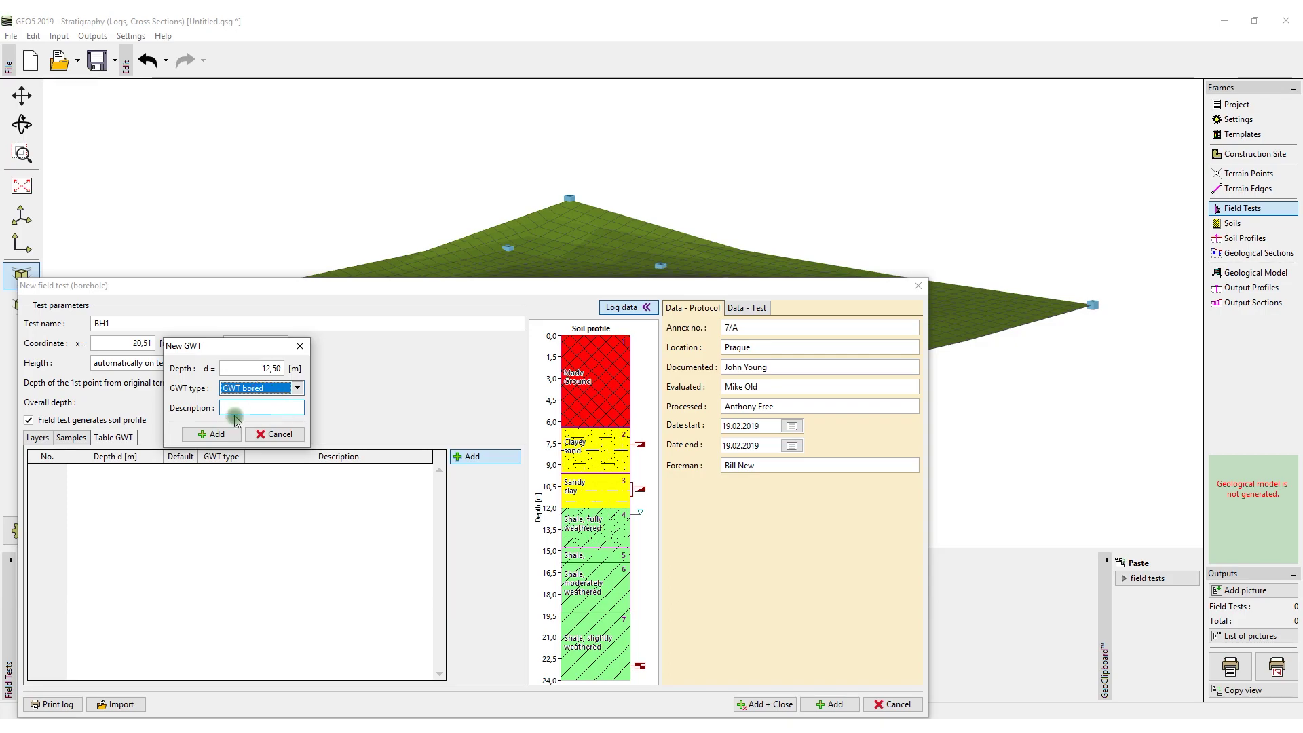
click(215, 435)
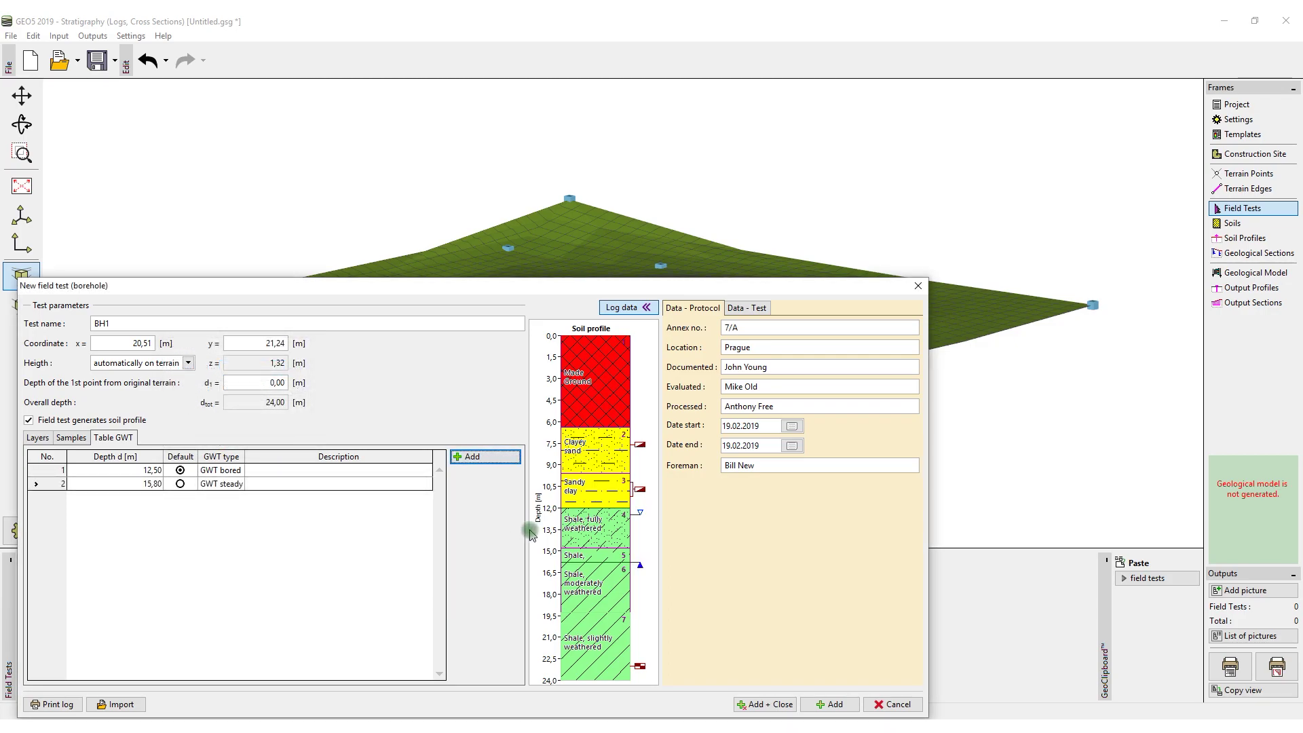
click(841, 711)
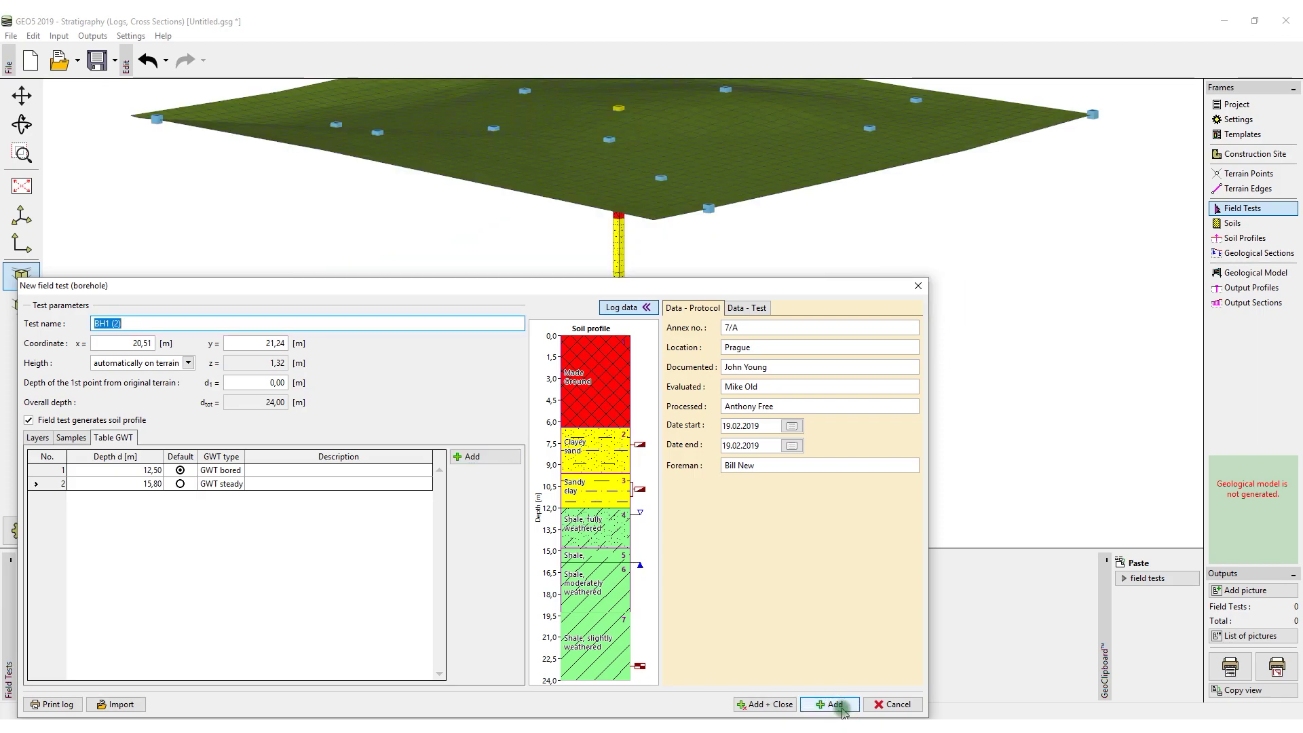
click(918, 287)
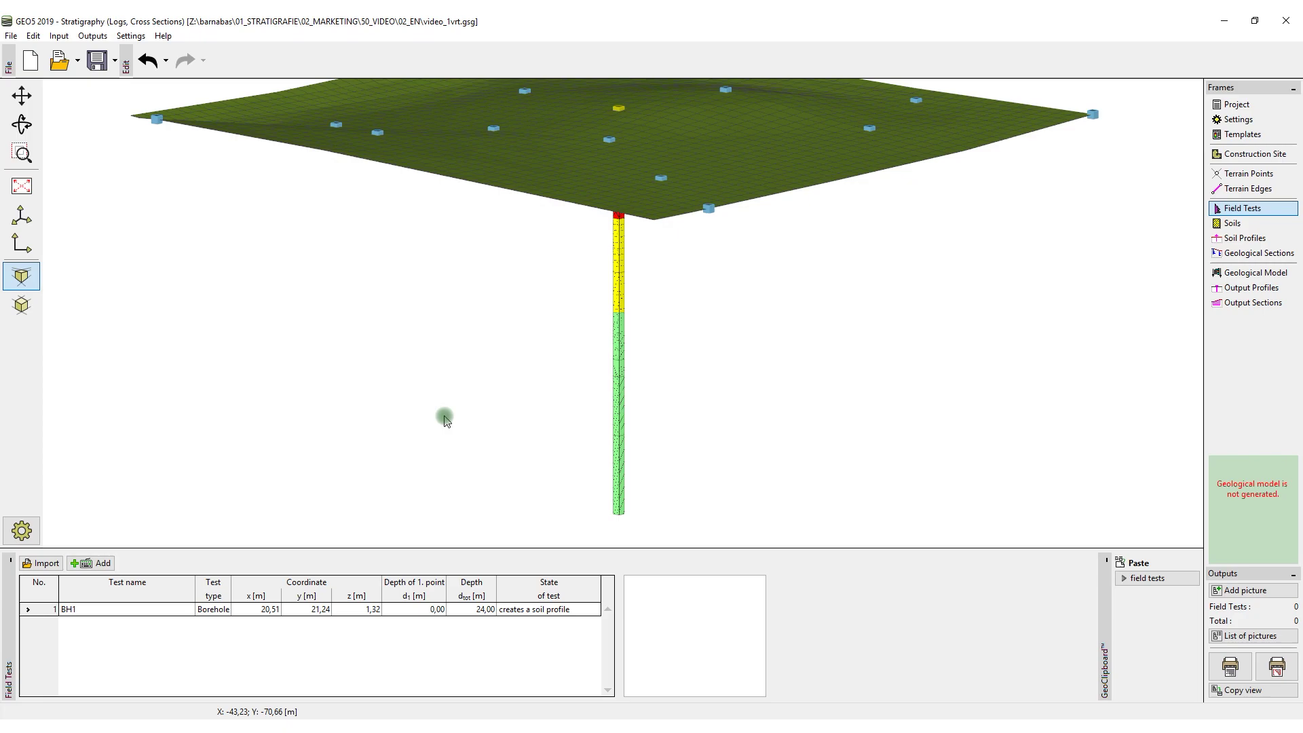
Add a second borehole named BH2 at x 40,37 and y 39,84.
click(97, 563)
click(162, 584)
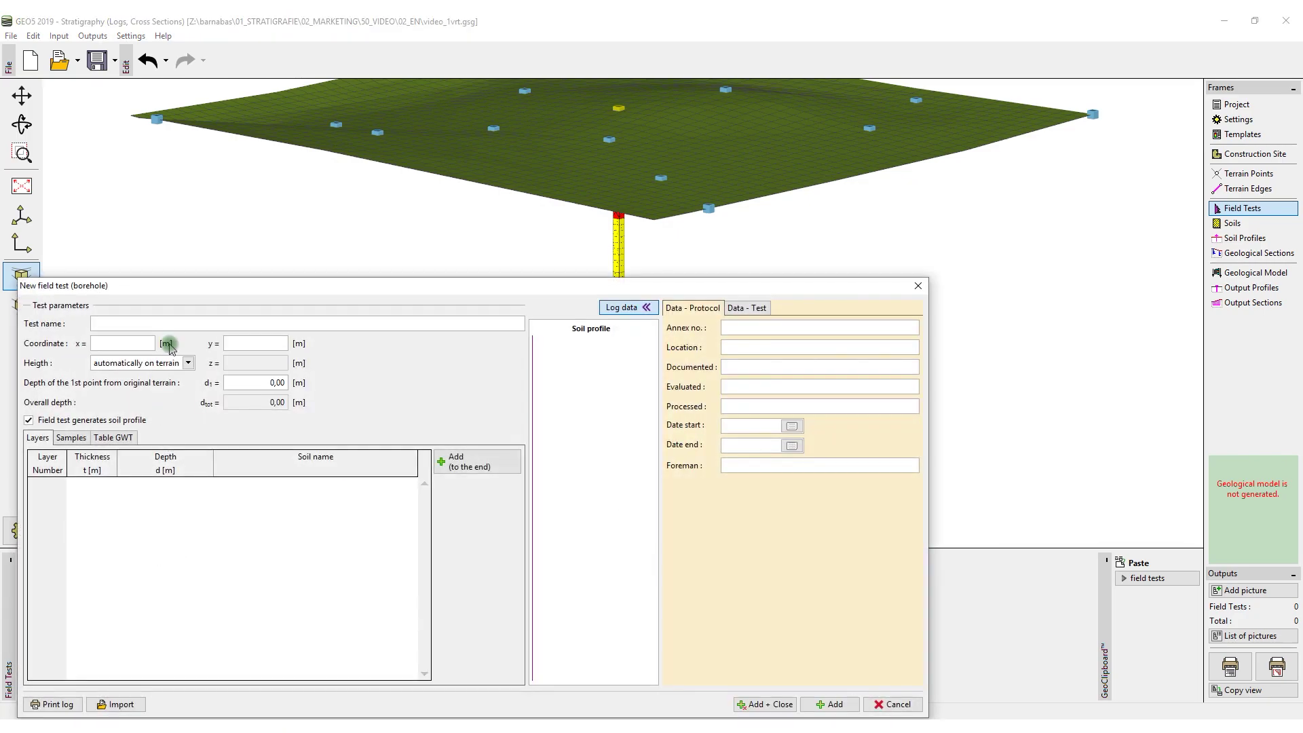
text(BH2)
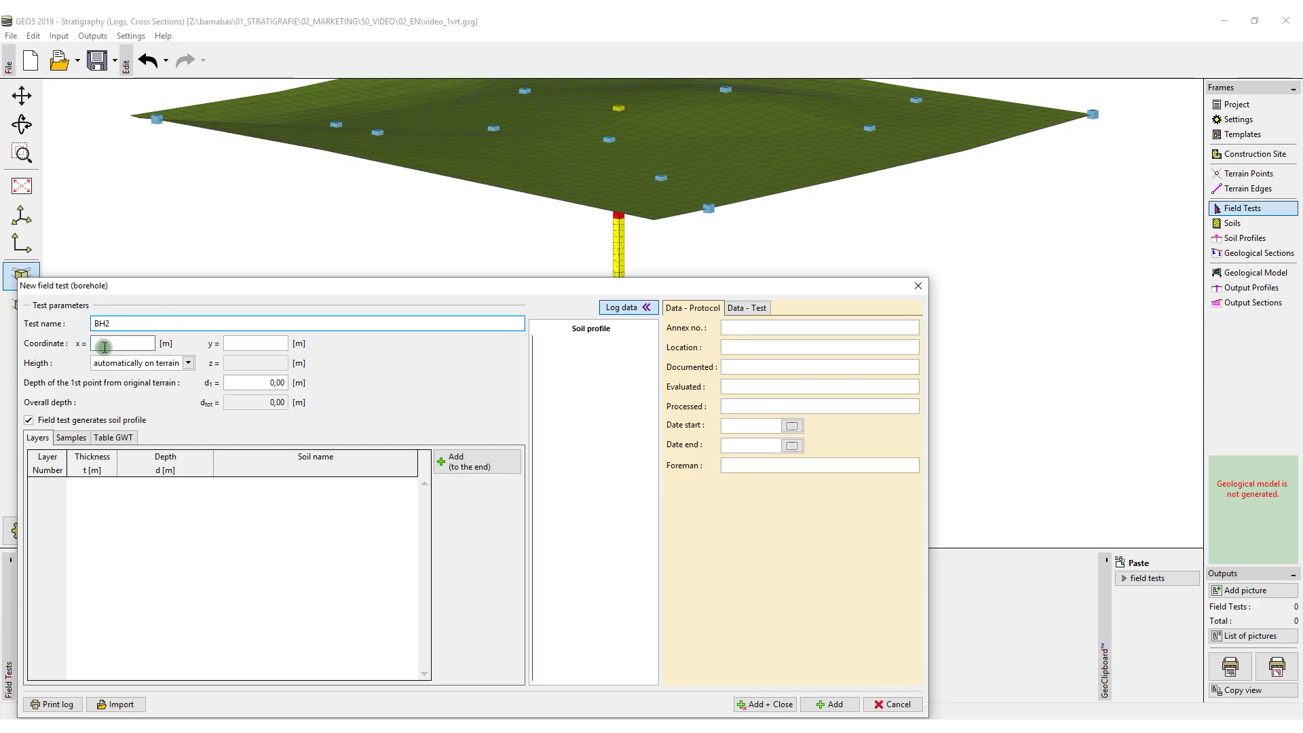
click(105, 344)
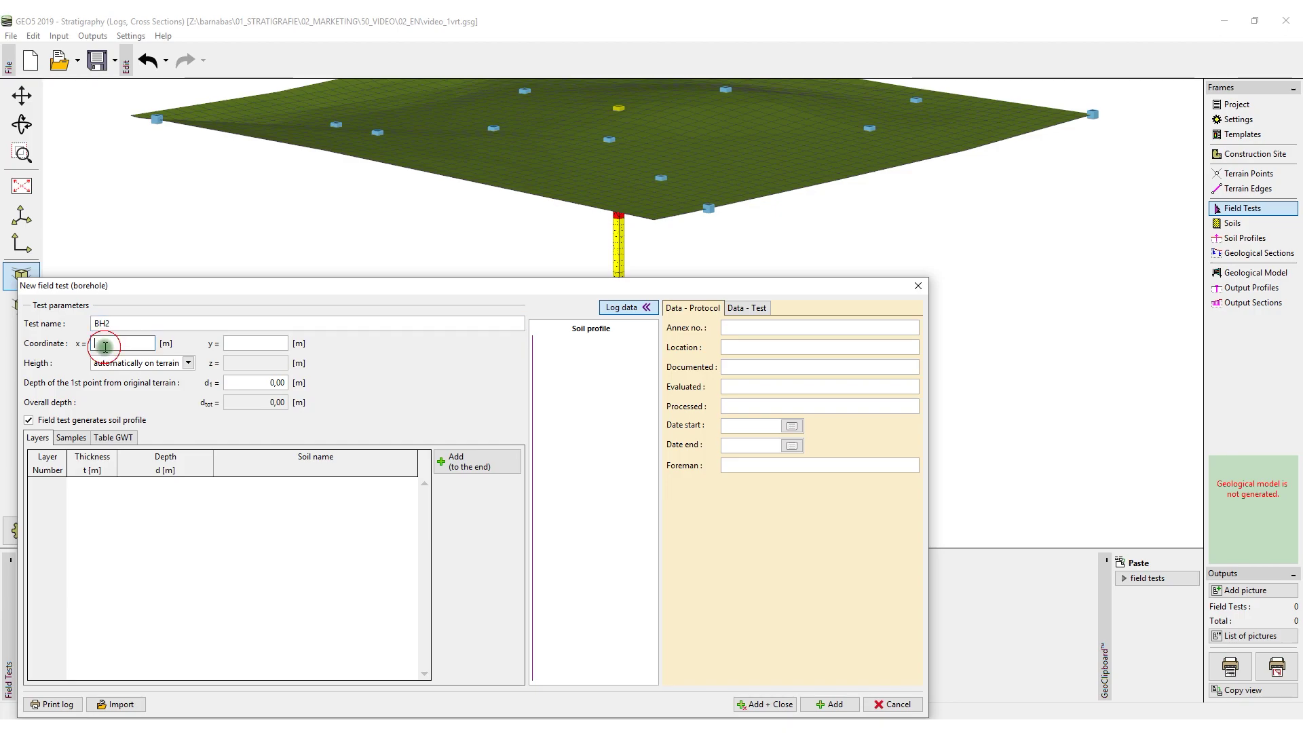
text(40,)
text(37)
key(Tab)
text(39,84)
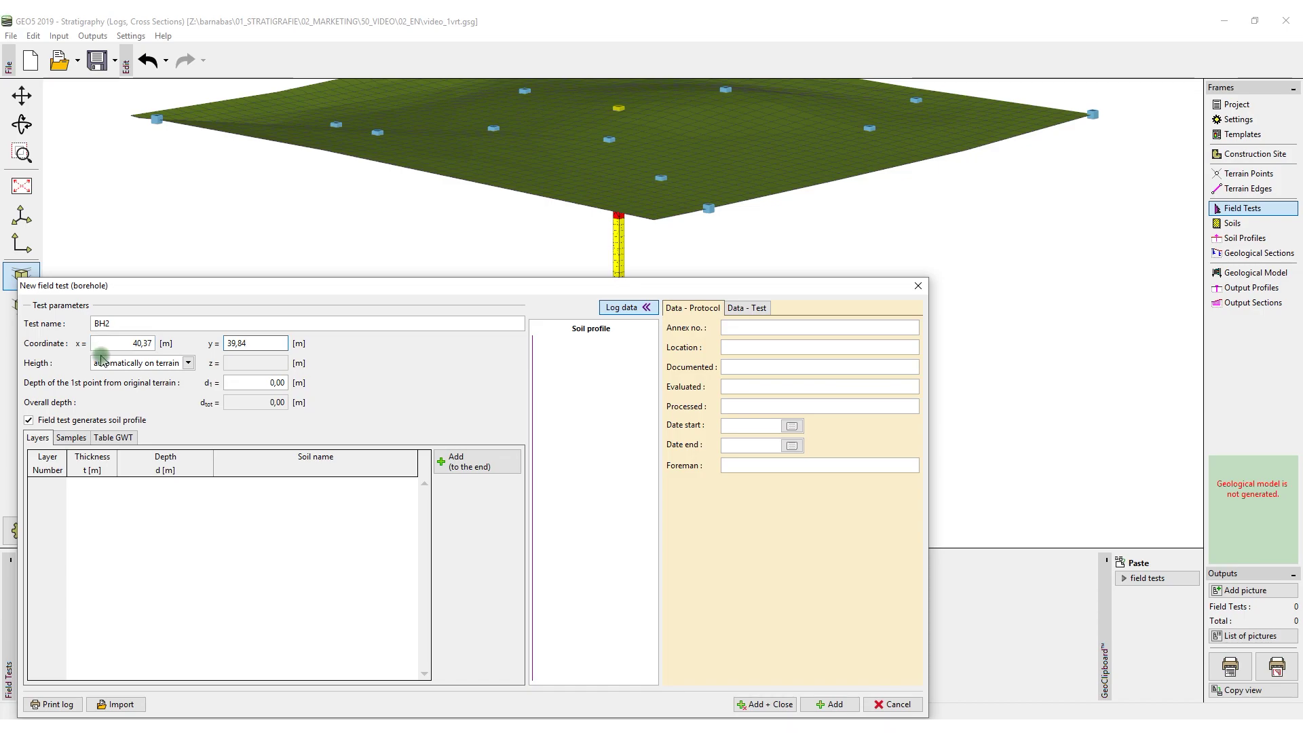
Define BH2's layers by depth, adding Made Ground as the first layer.
click(478, 469)
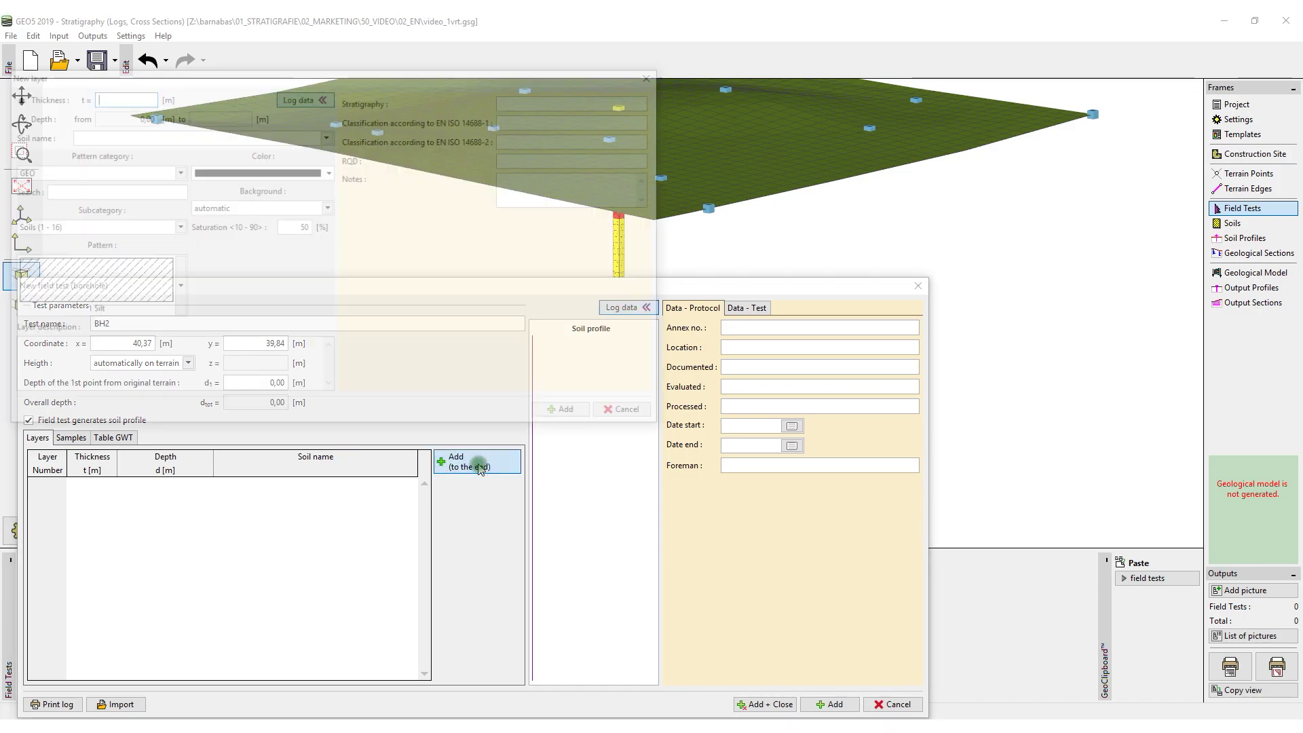
click(27, 122)
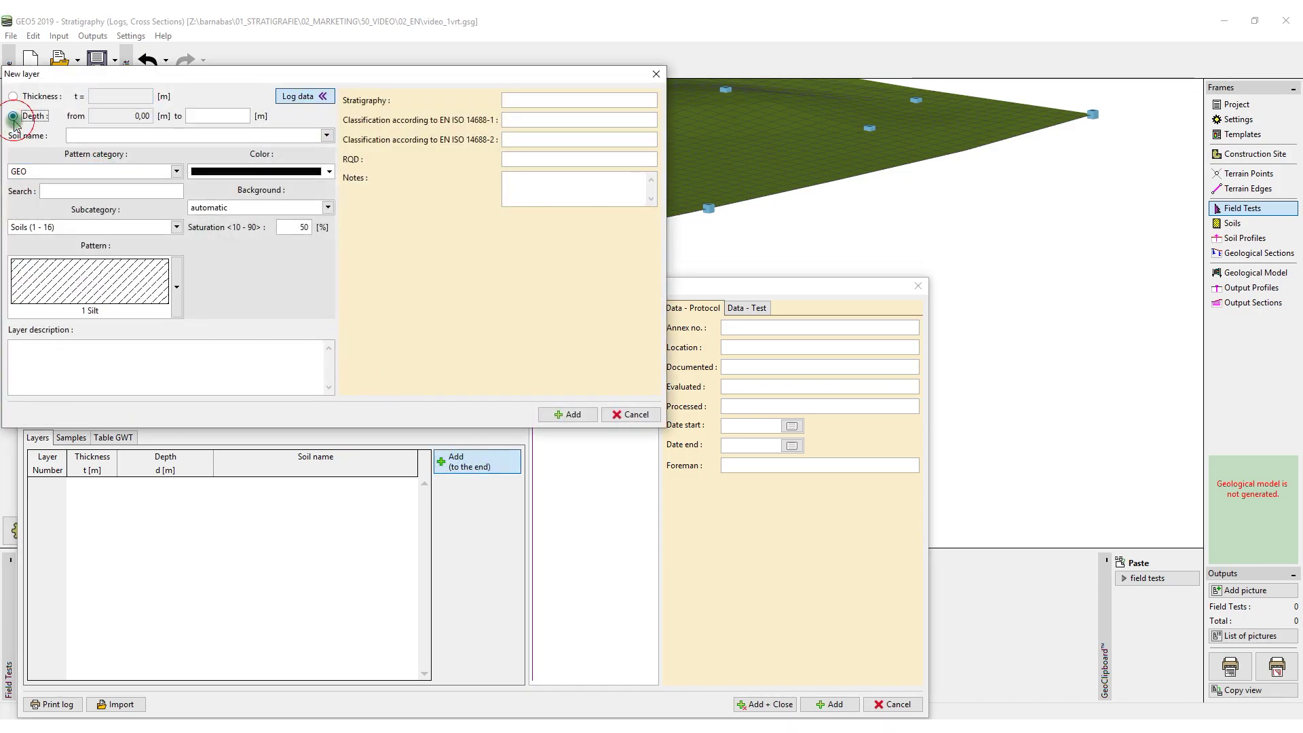
click(223, 113)
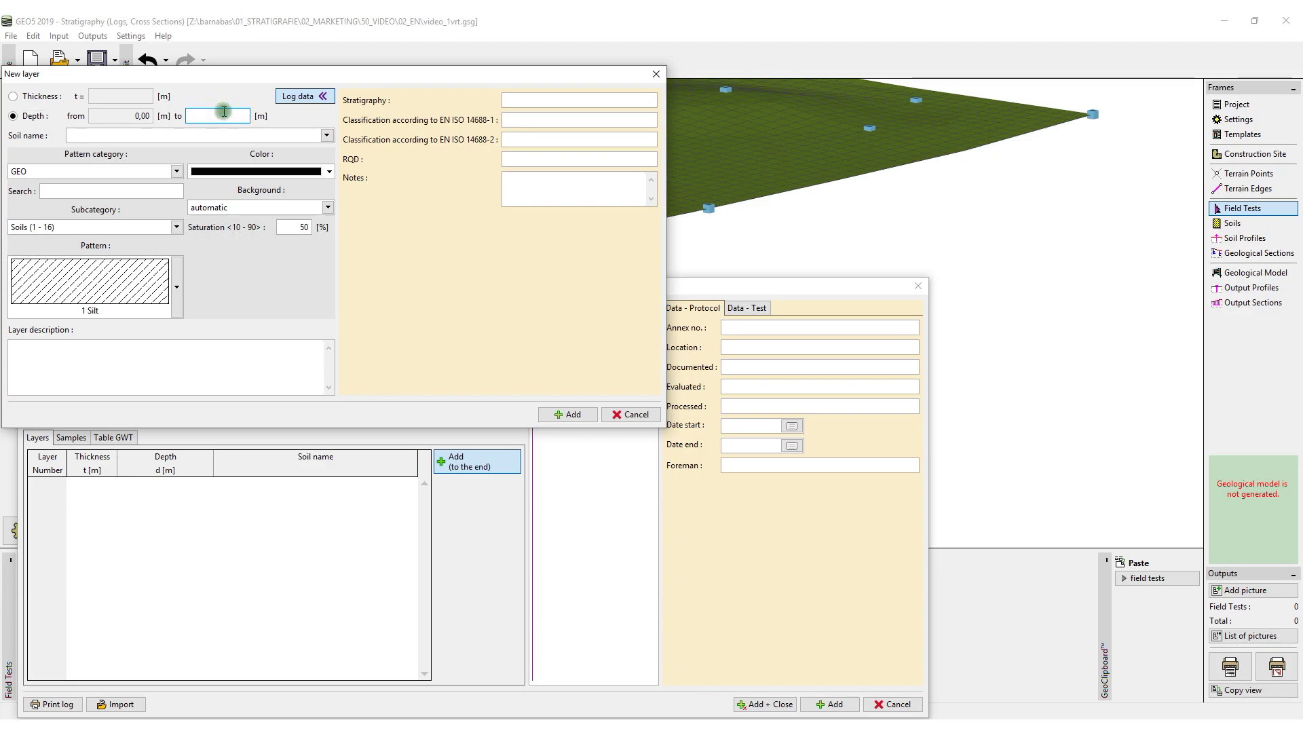
text(5,10)
click(326, 135)
click(100, 201)
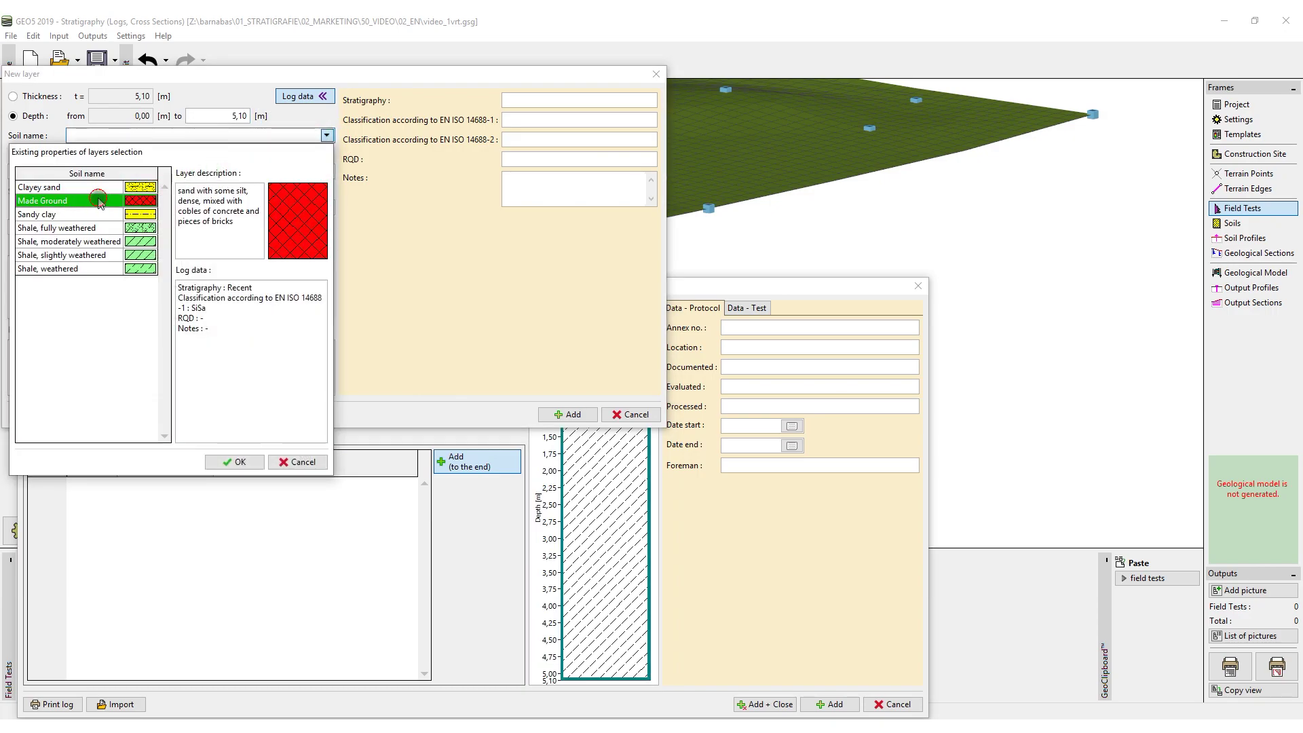
click(230, 462)
click(555, 417)
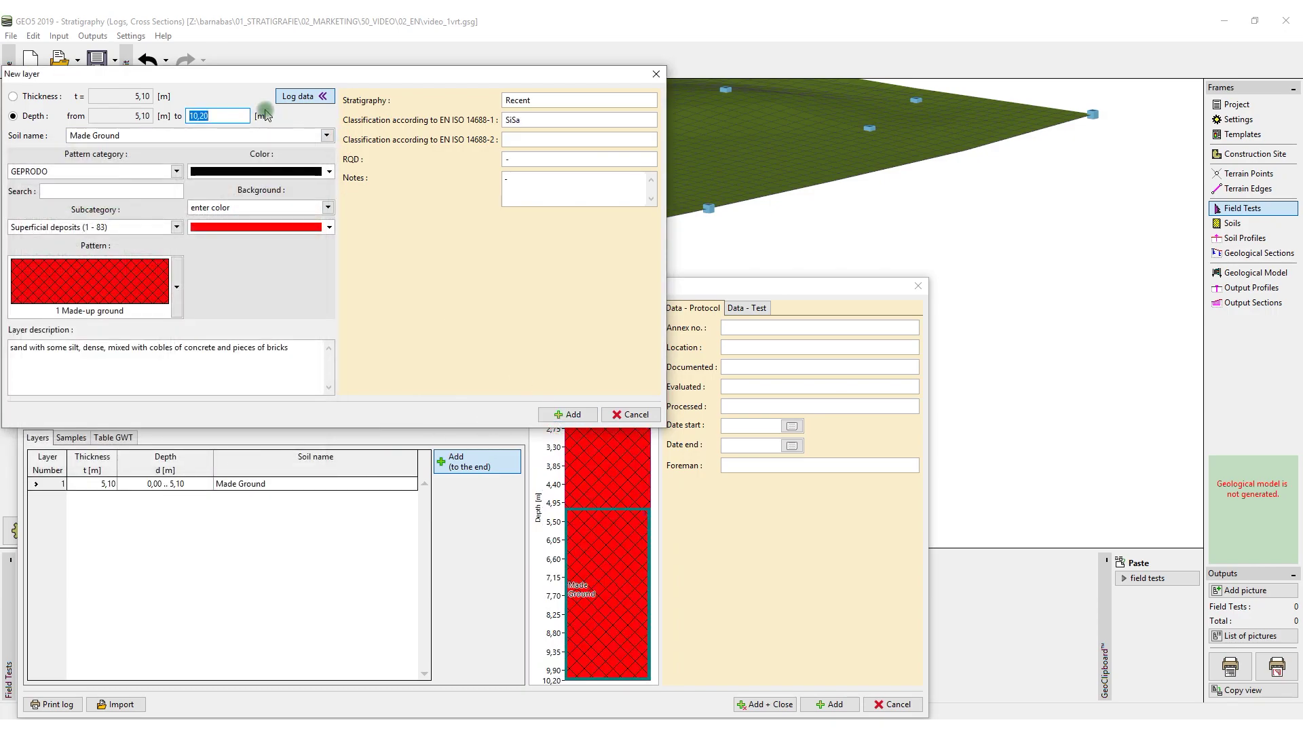
text(9,30)
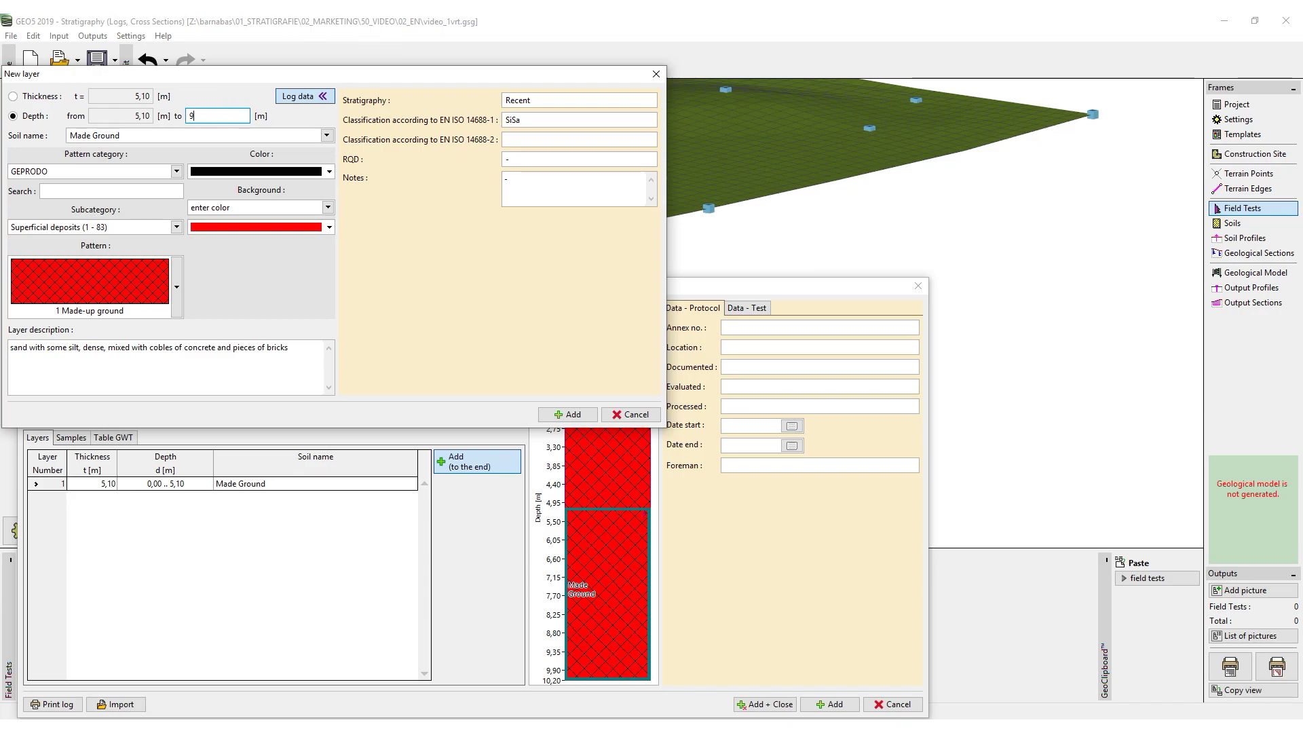
Add Clayey sand and slightly weathered shale down to 24,00 m, then finish.
click(327, 136)
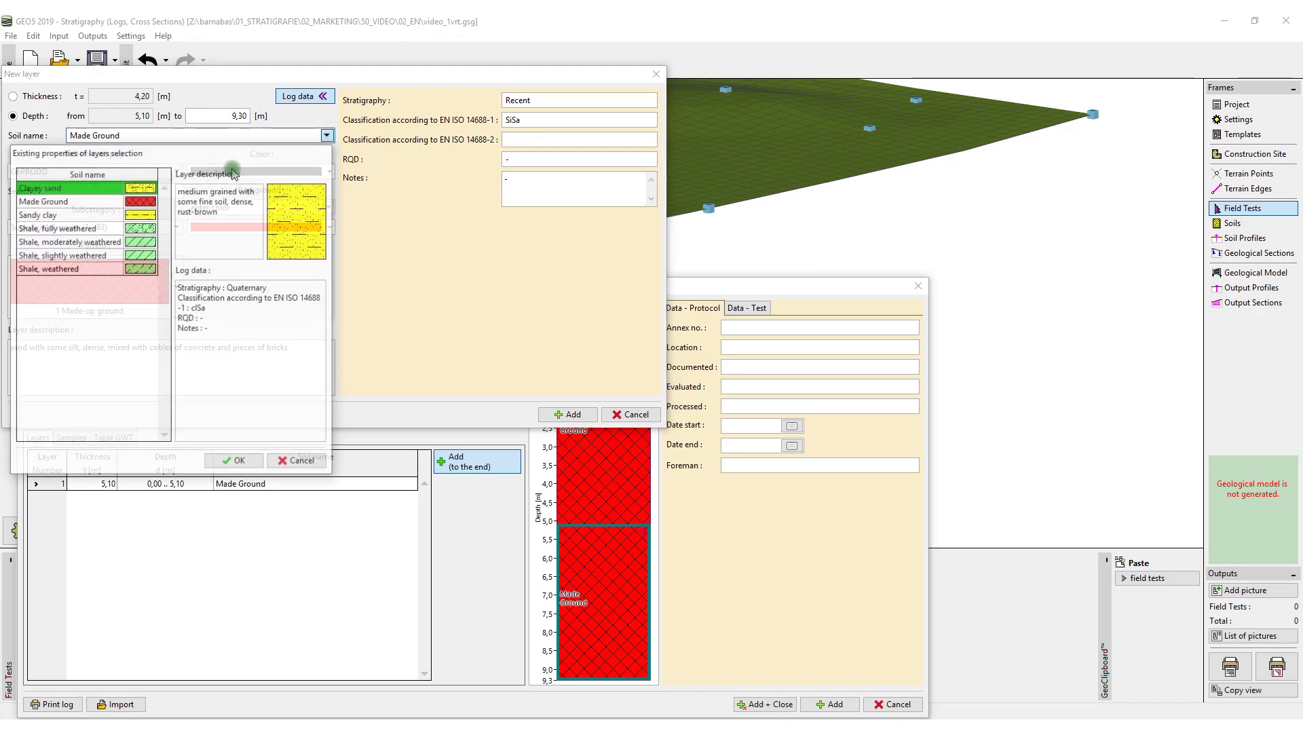
click(234, 461)
click(555, 417)
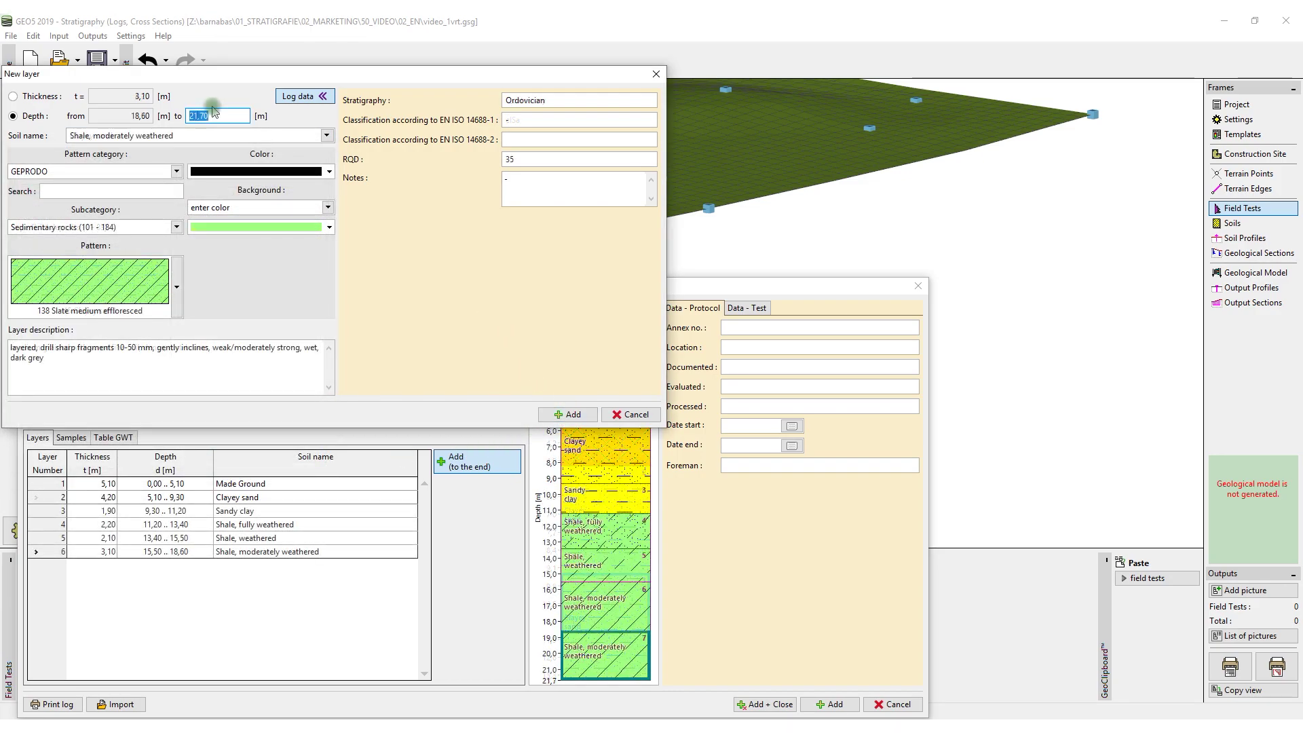
text(24)
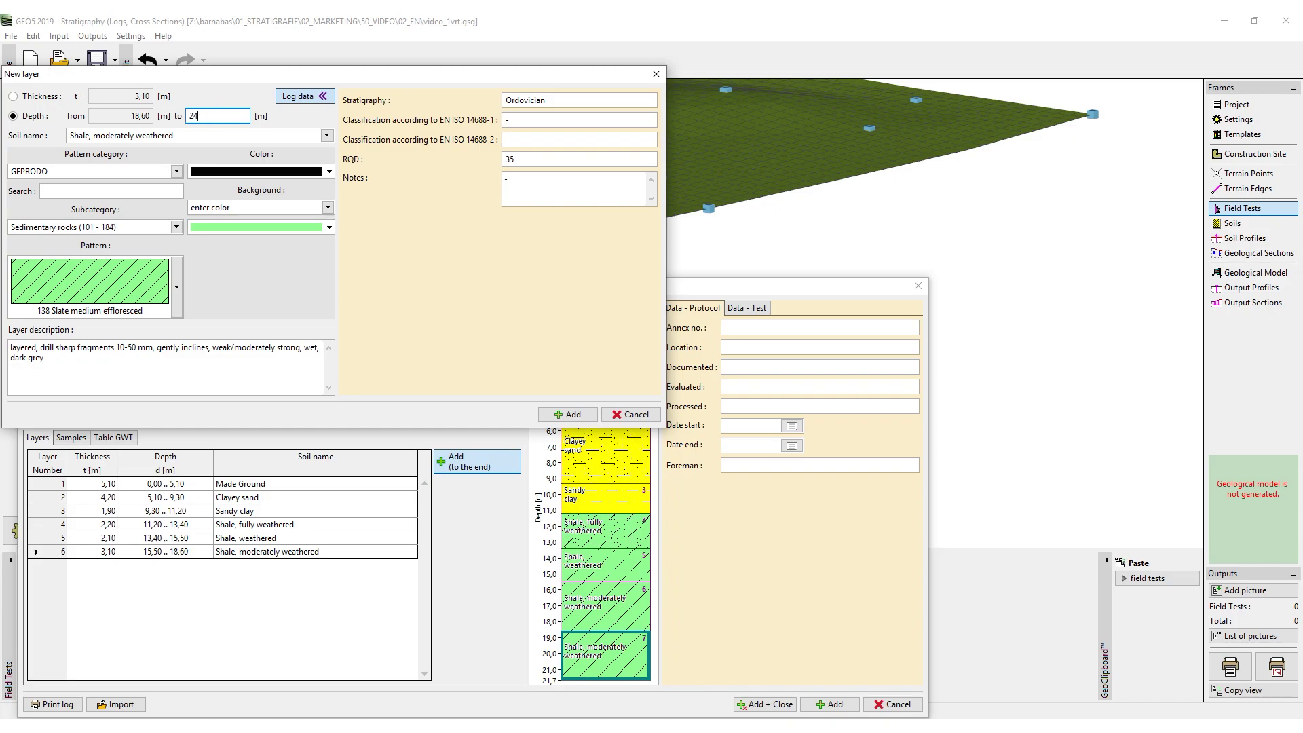
key(Tab)
click(324, 135)
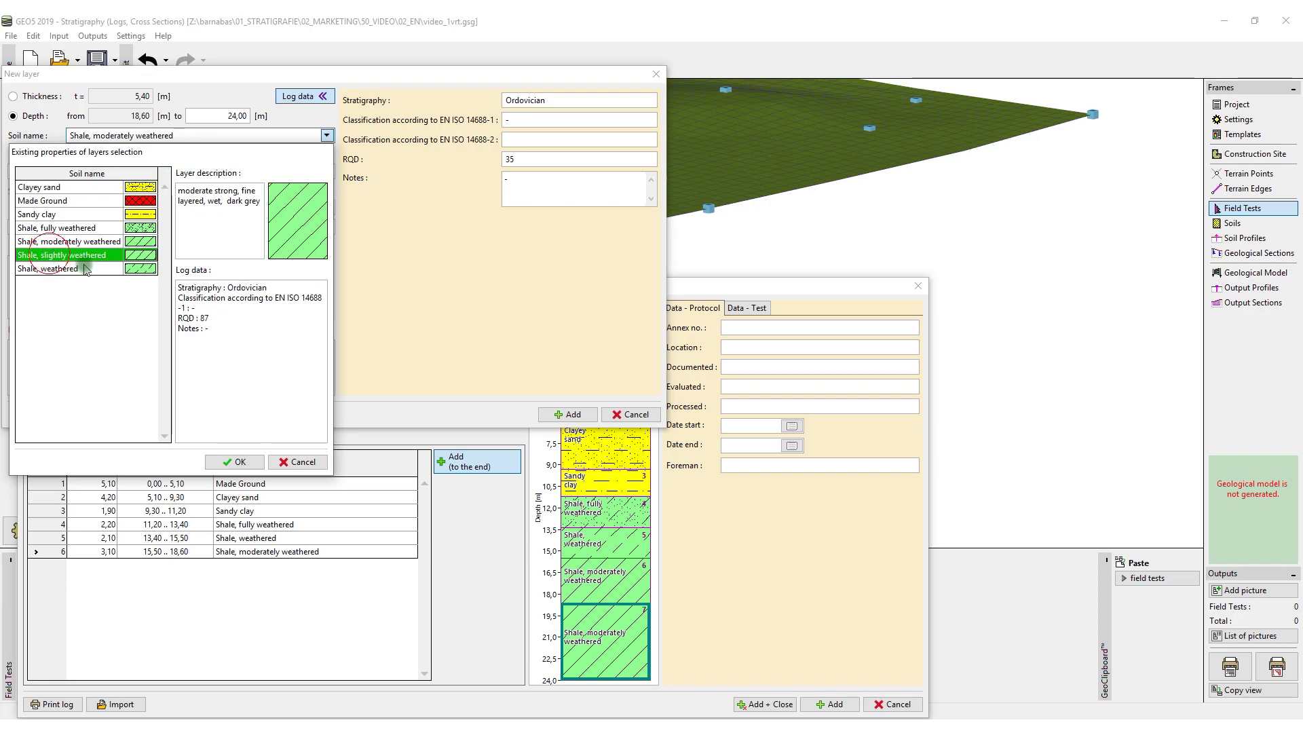
click(235, 461)
click(573, 415)
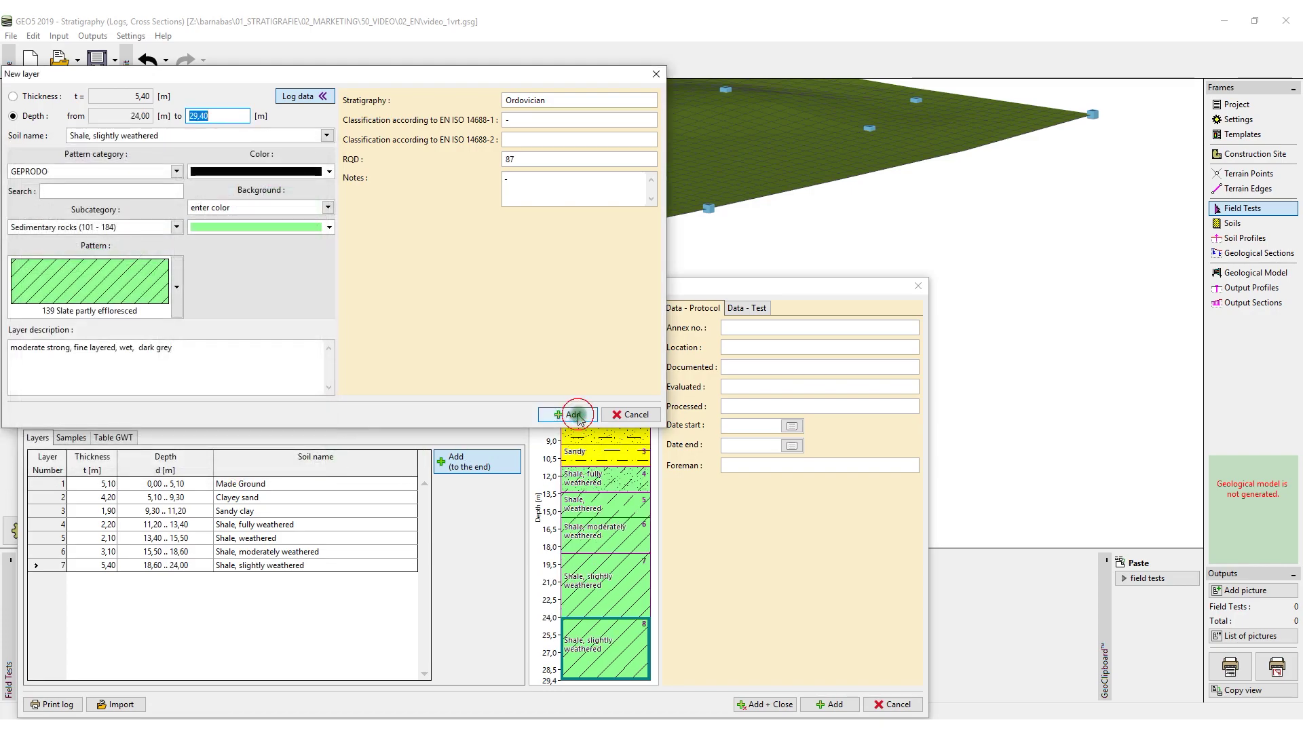
click(632, 420)
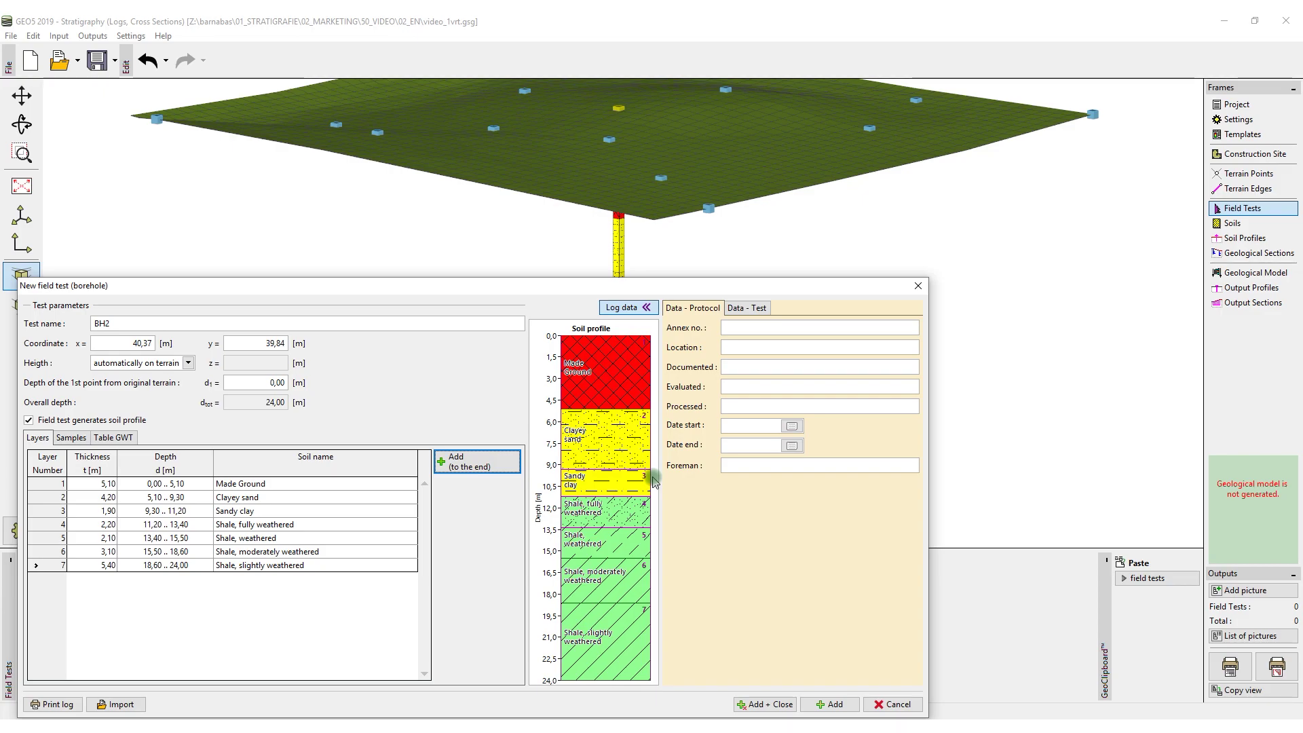
Save BH2, select boreholes BH1 and BH2, and open their boring log preview.
click(785, 704)
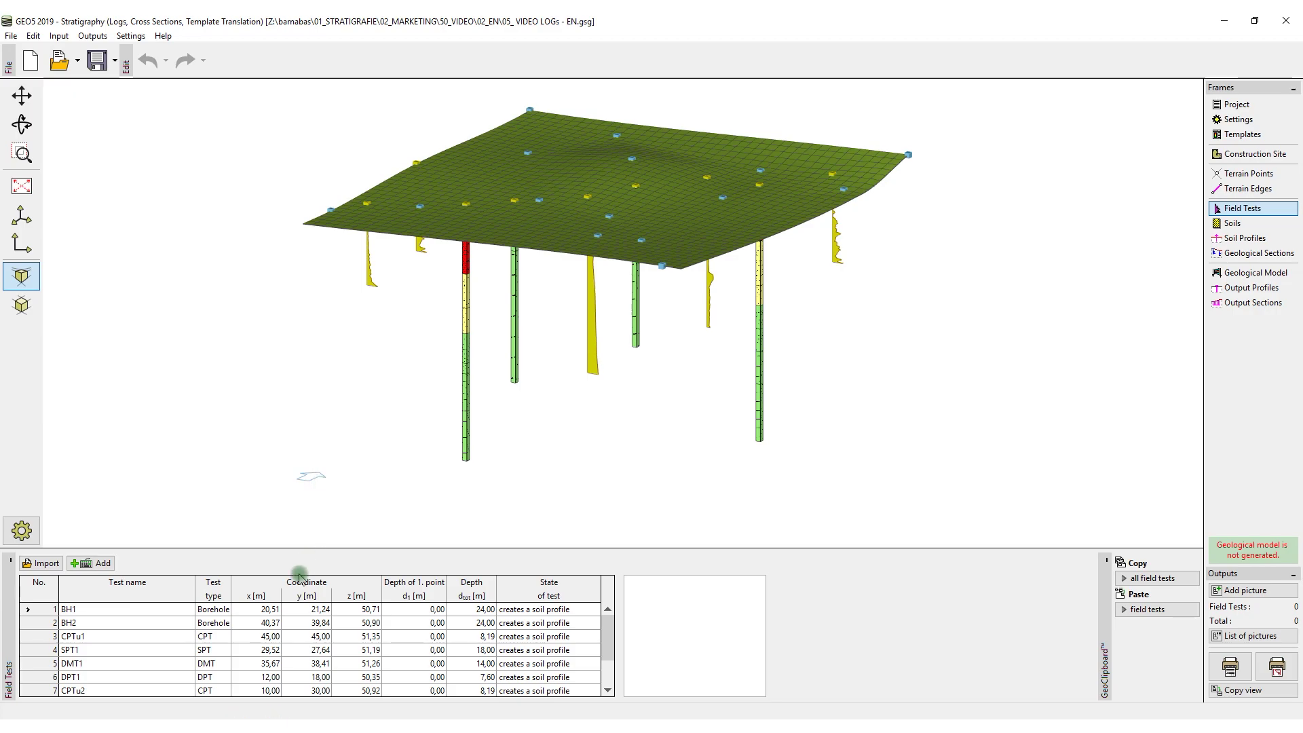
click(293, 612)
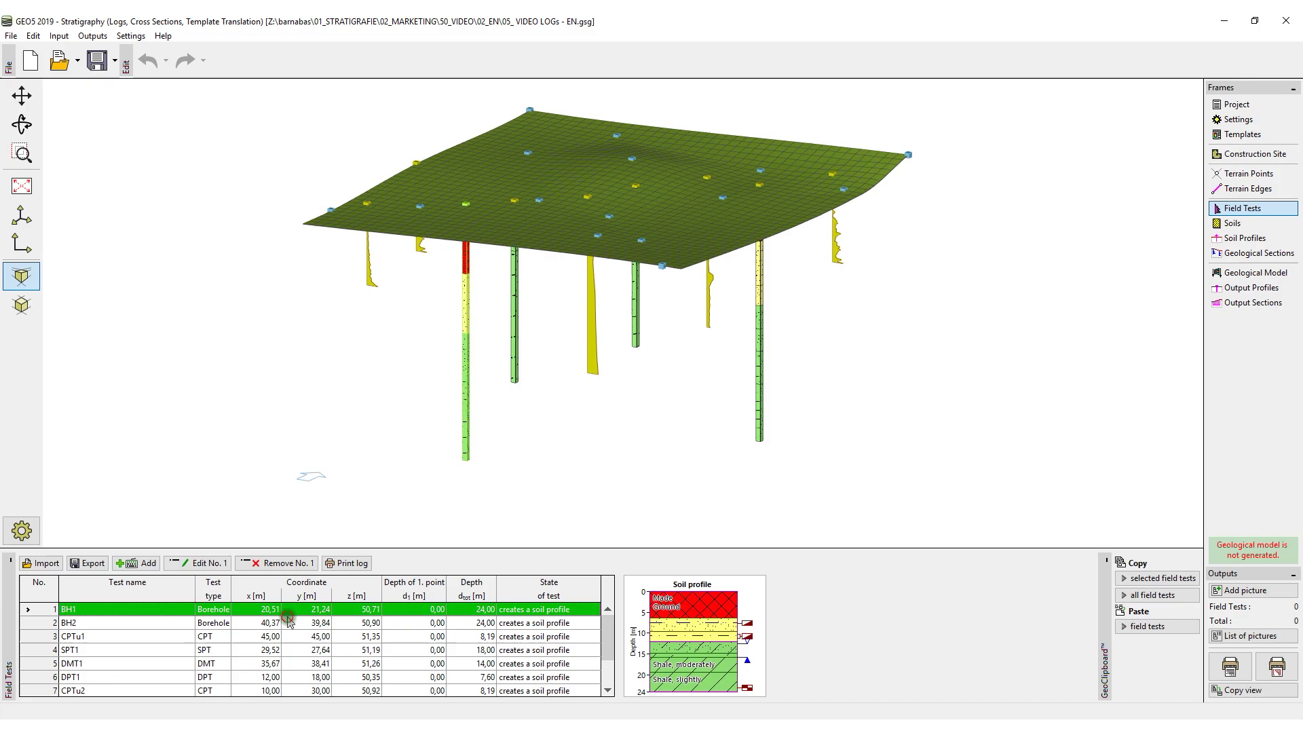
shift+click(288, 622)
click(285, 568)
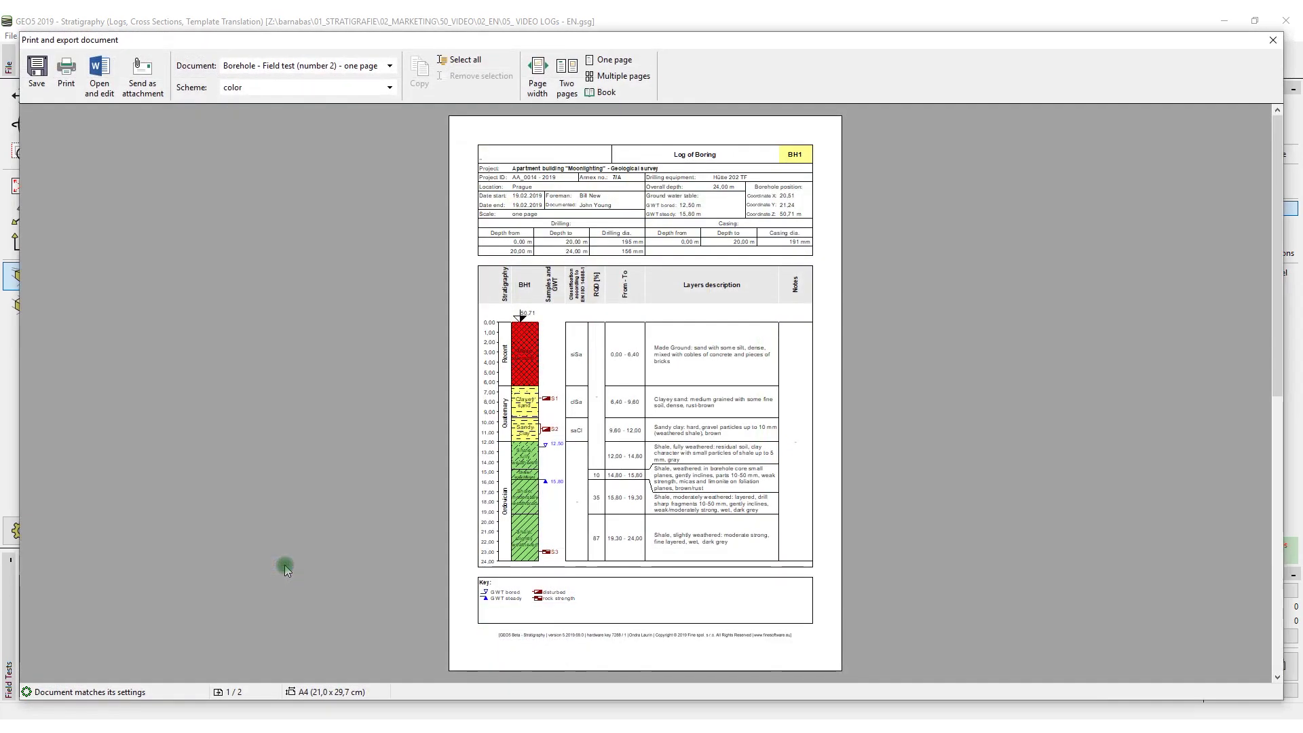
Switch to the 'Borehole - Field test (number 2) - 1 : 100' document in two-page view.
click(388, 65)
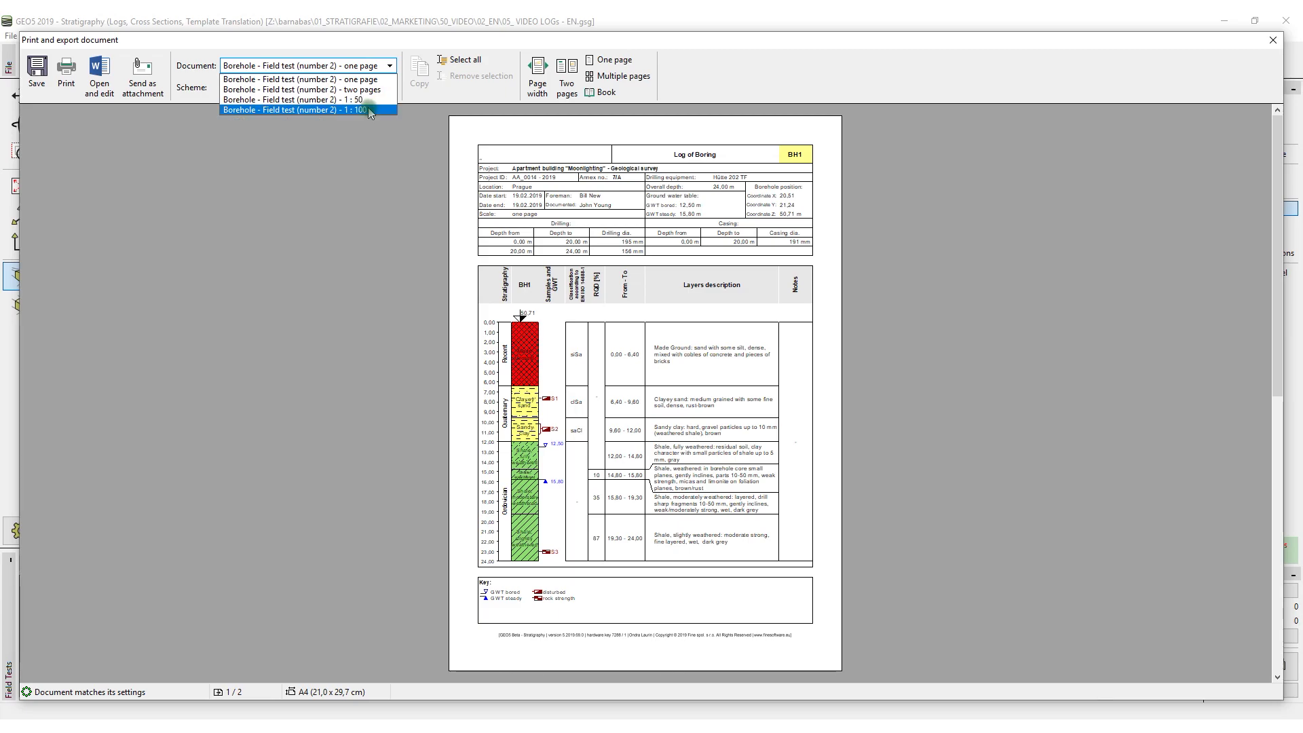
click(375, 109)
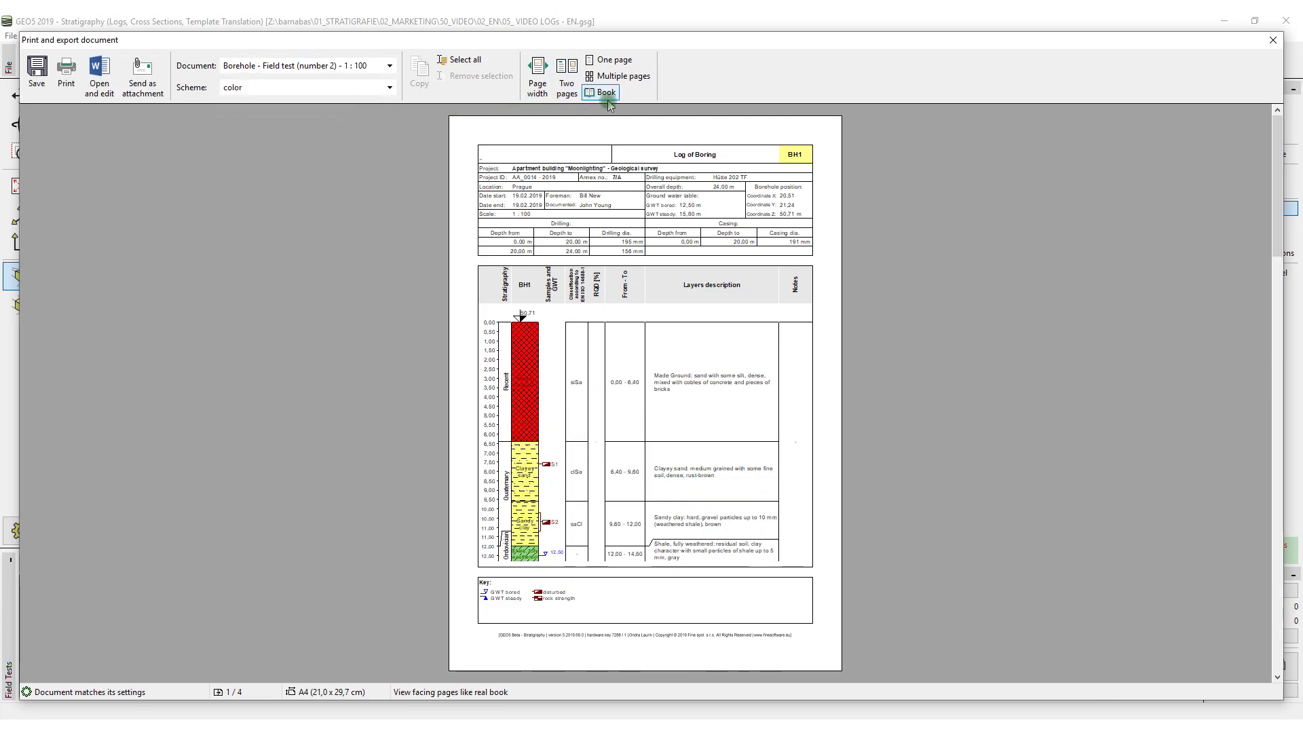
click(567, 82)
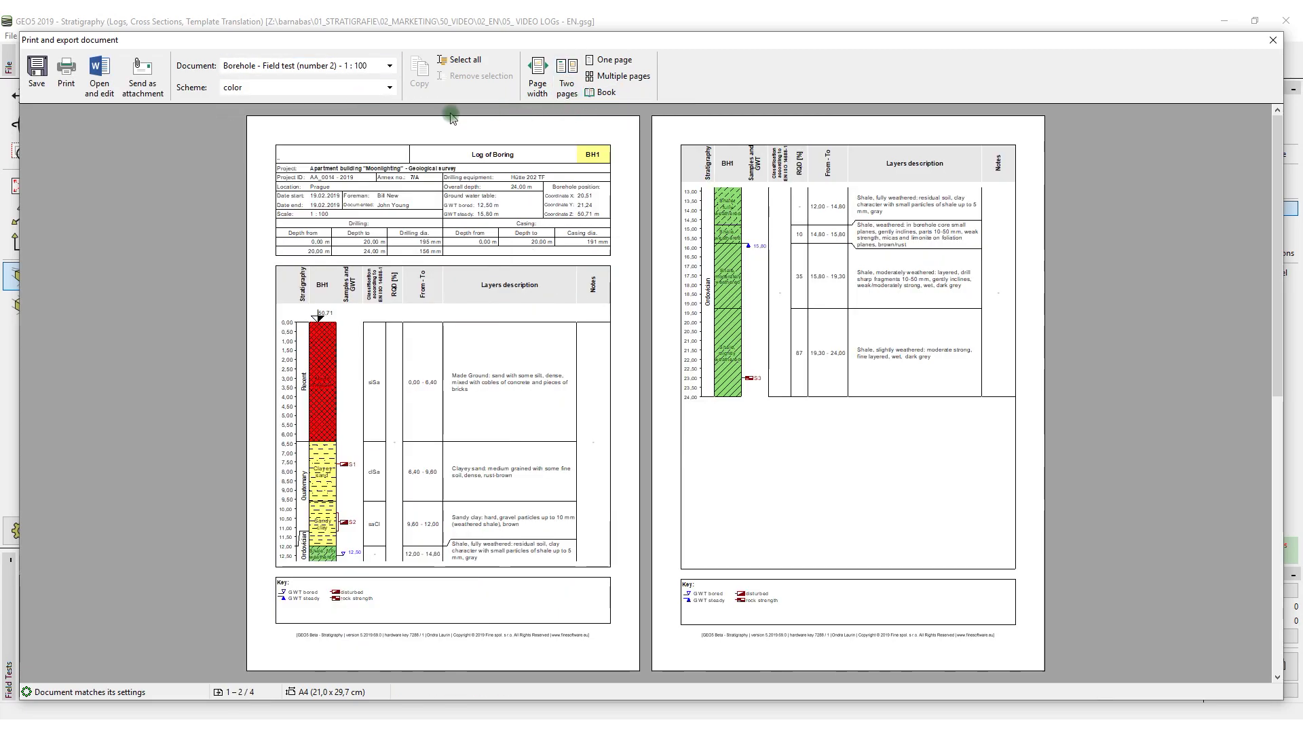